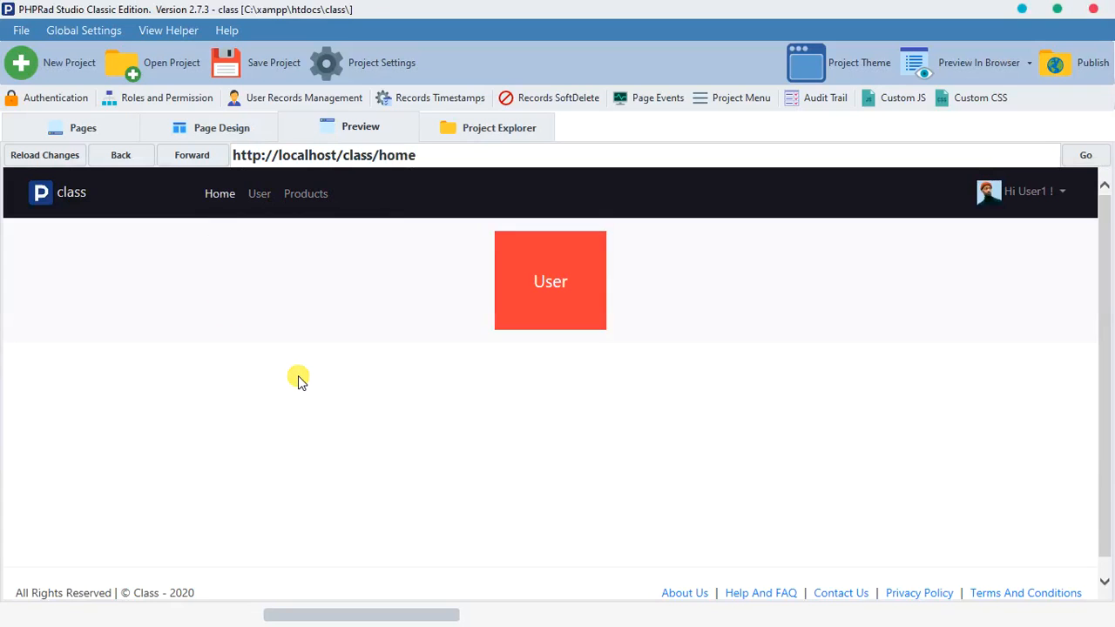
Step: Compare the Uid values in the previewed Products list with the record ids in the User list
{"action": "left_click", "coordinate": [110, 135]}
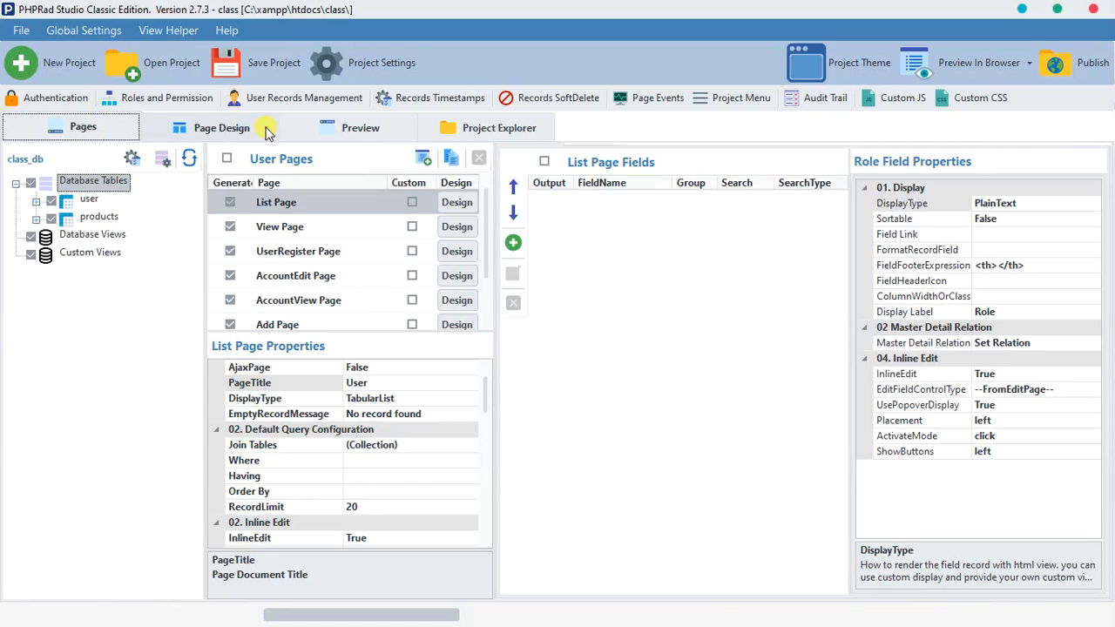
{"action": "left_click", "coordinate": [328, 135]}
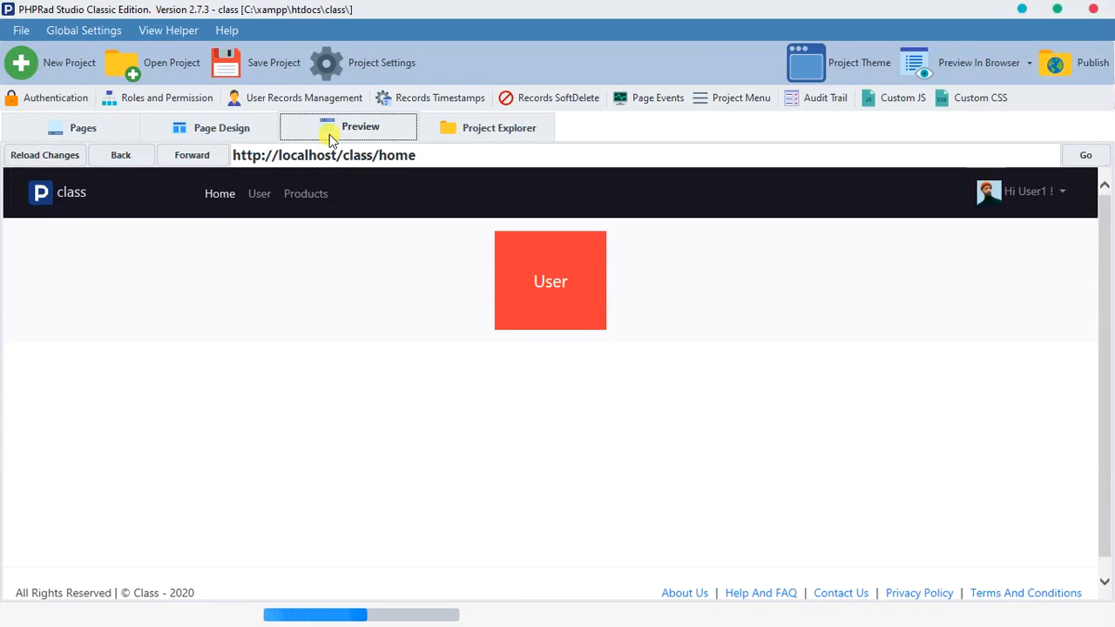
{"action": "left_click", "coordinate": [321, 193]}
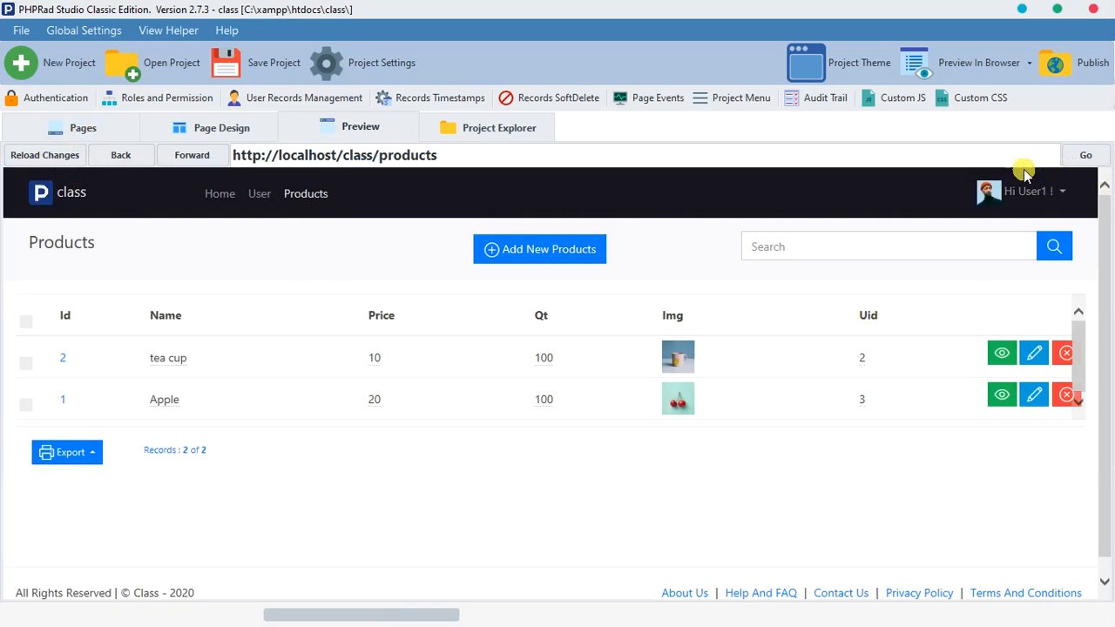
{"action": "left_click", "coordinate": [261, 194]}
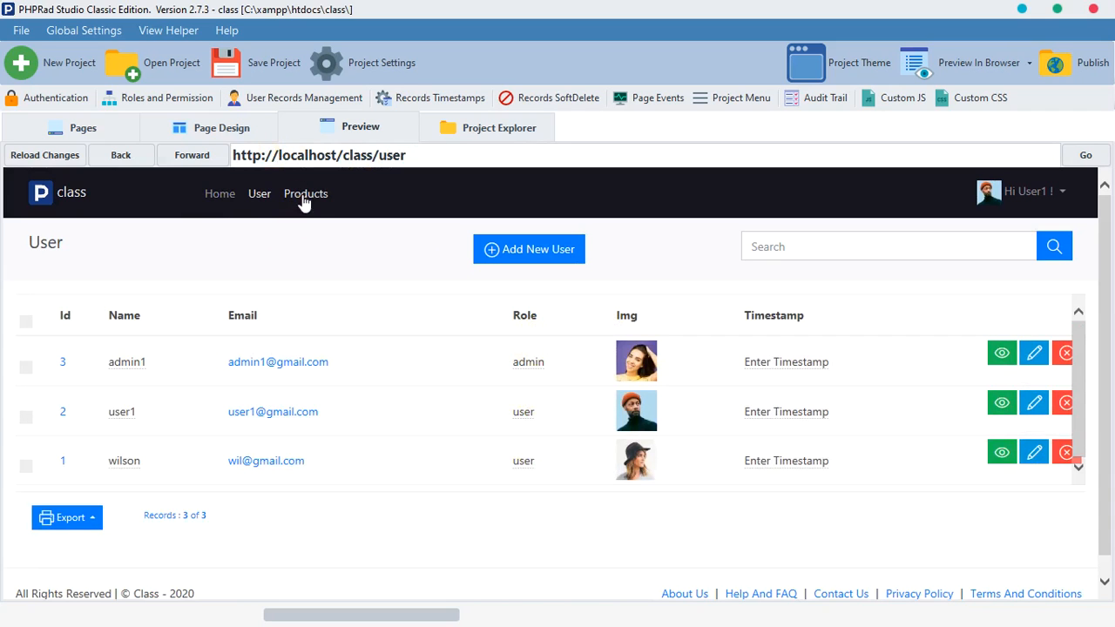
{"action": "left_click", "coordinate": [304, 195]}
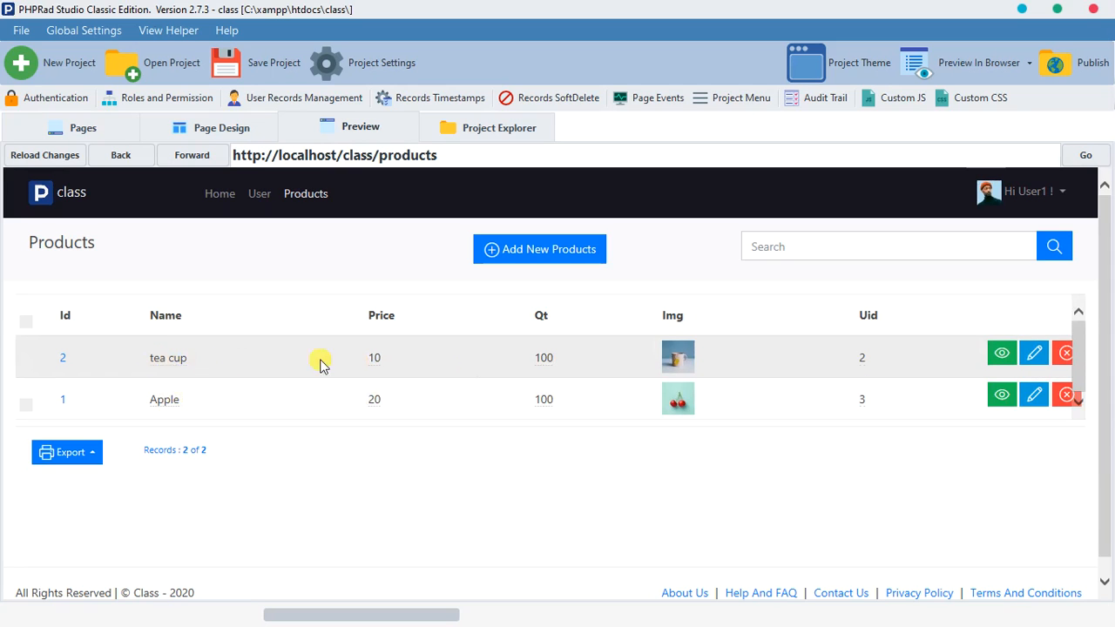
{"action": "left_click", "coordinate": [860, 360]}
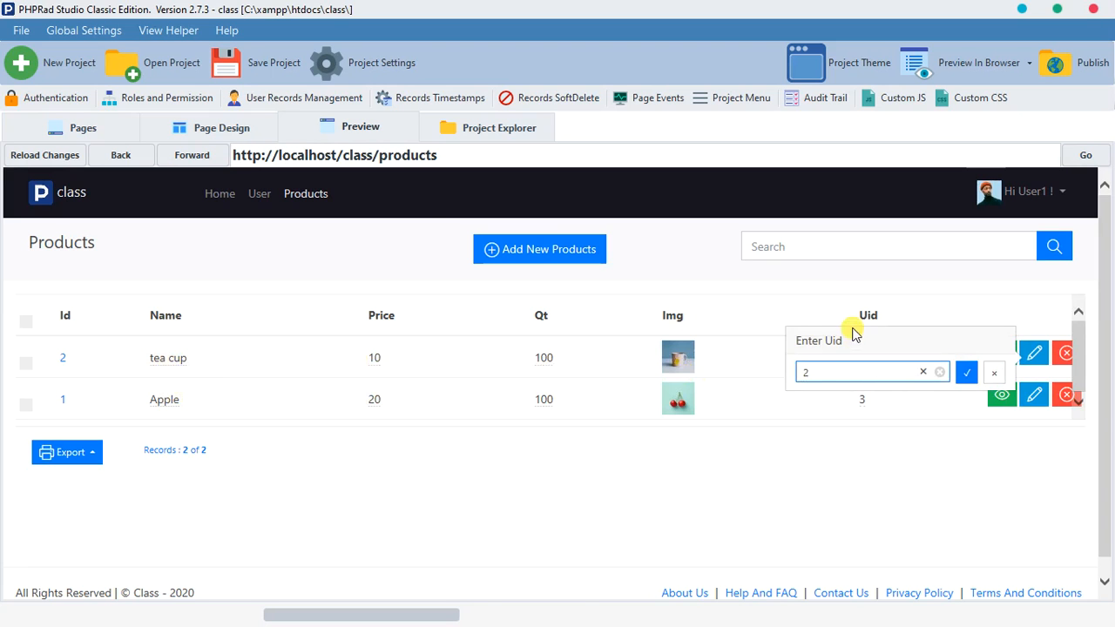
{"action": "left_click", "coordinate": [390, 206]}
{"action": "left_click", "coordinate": [265, 194]}
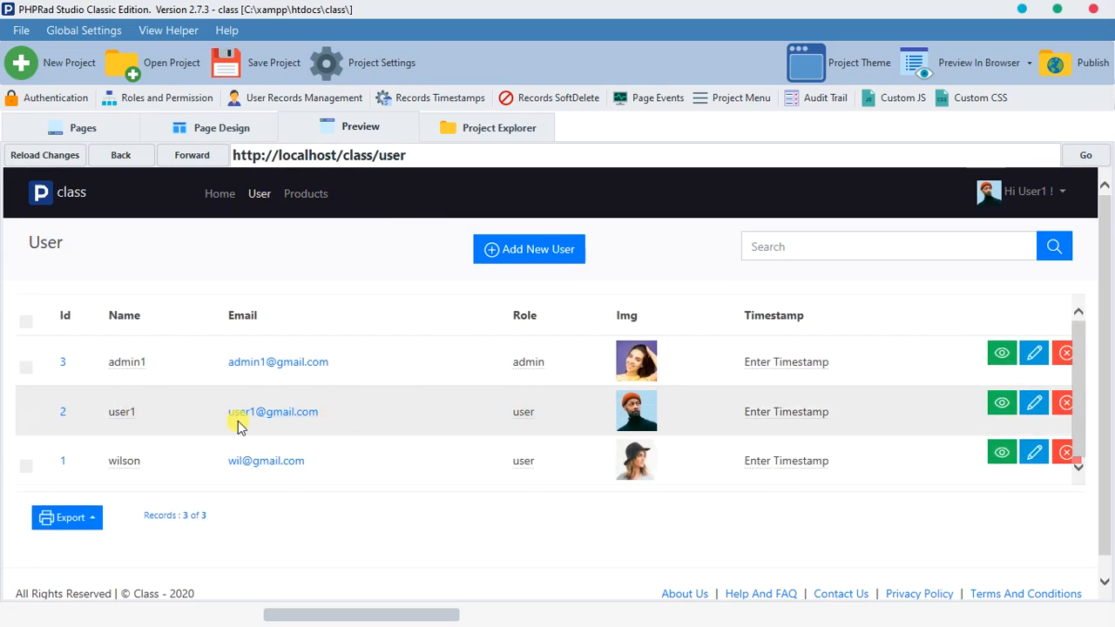
{"action": "left_click", "coordinate": [304, 194]}
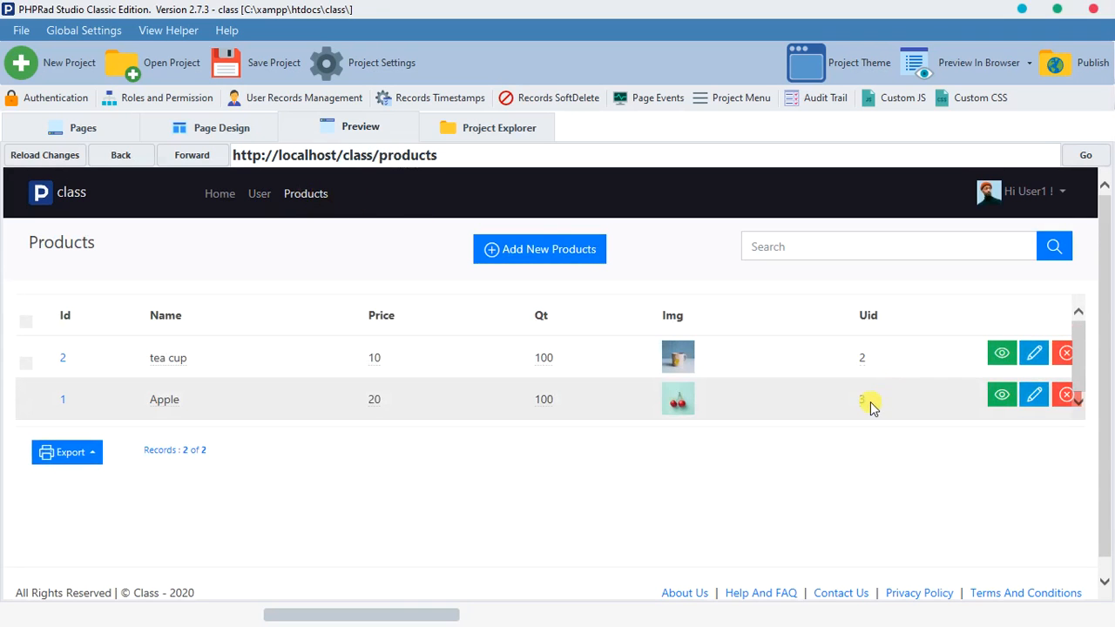
{"action": "left_click", "coordinate": [258, 196]}
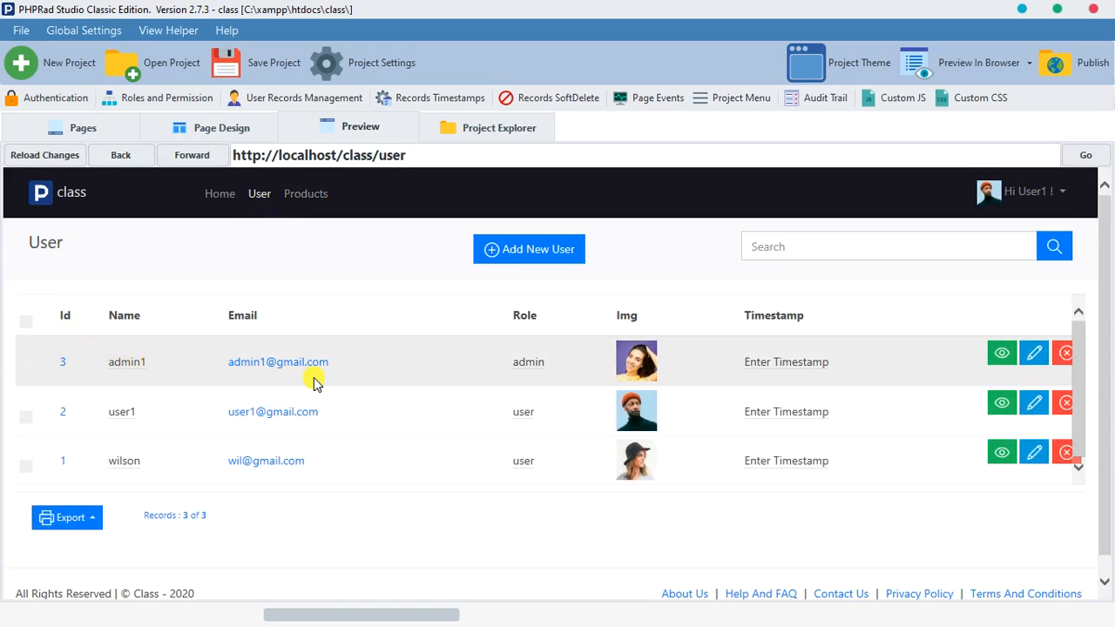
{"action": "left_click", "coordinate": [309, 194]}
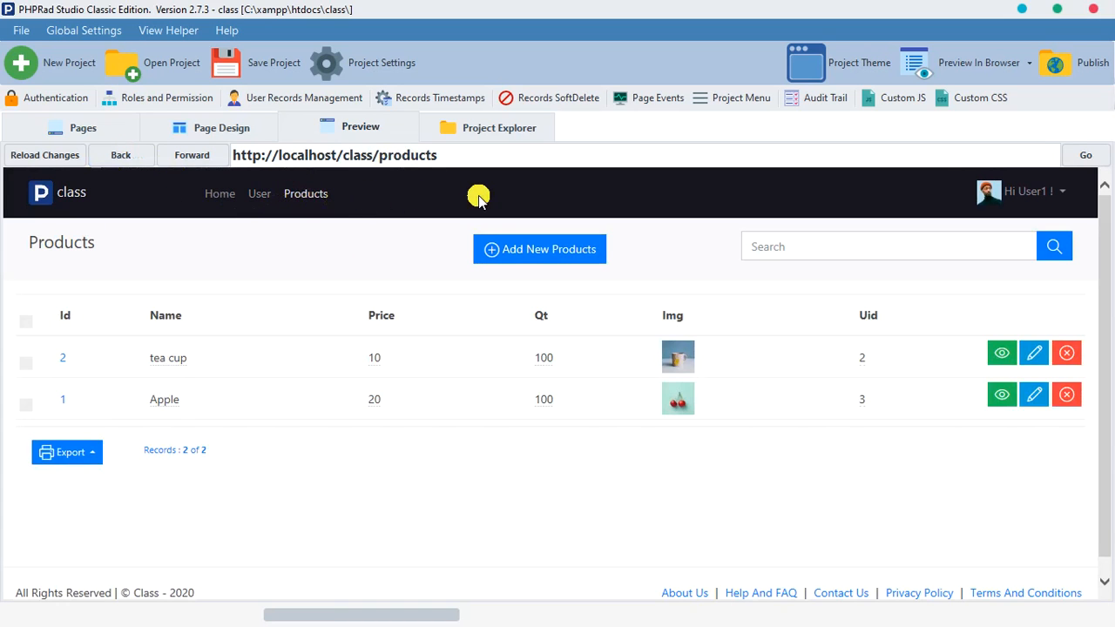
Step: Examine the products table's structure and its uid field in the project database manager
{"action": "left_click", "coordinate": [82, 129]}
{"action": "left_click", "coordinate": [94, 218]}
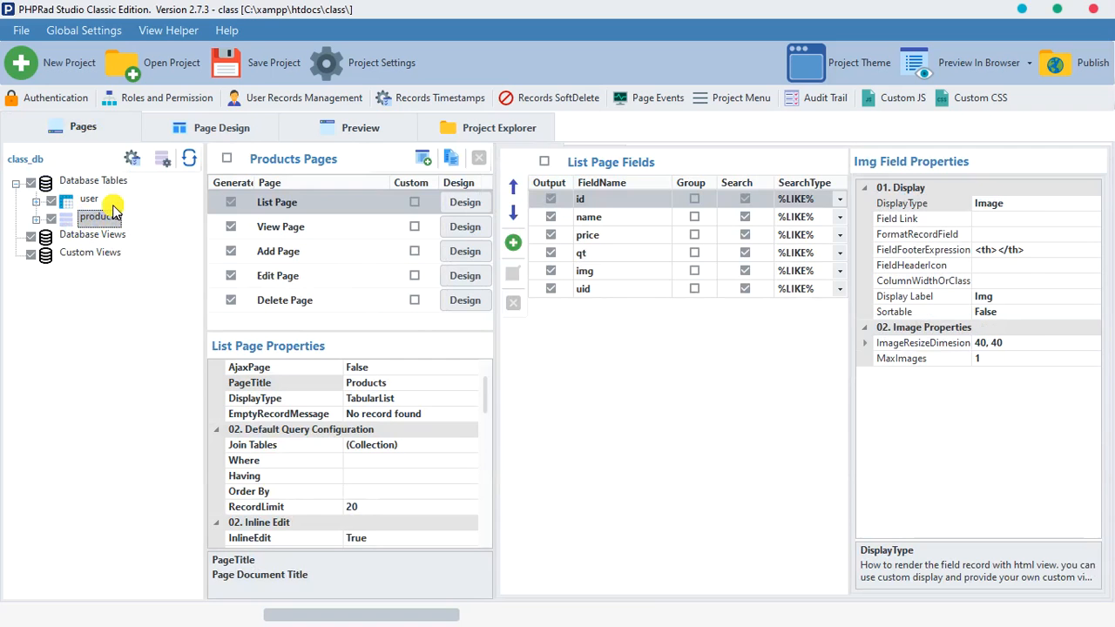
{"action": "left_click", "coordinate": [163, 156]}
{"action": "left_click", "coordinate": [163, 243]}
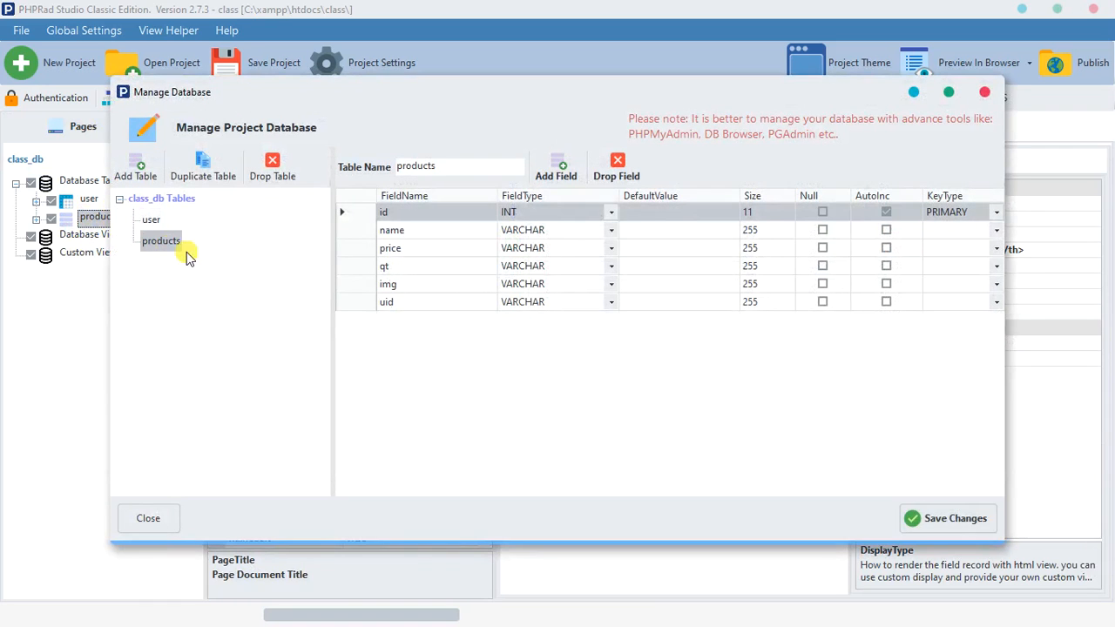
{"action": "left_click", "coordinate": [422, 302]}
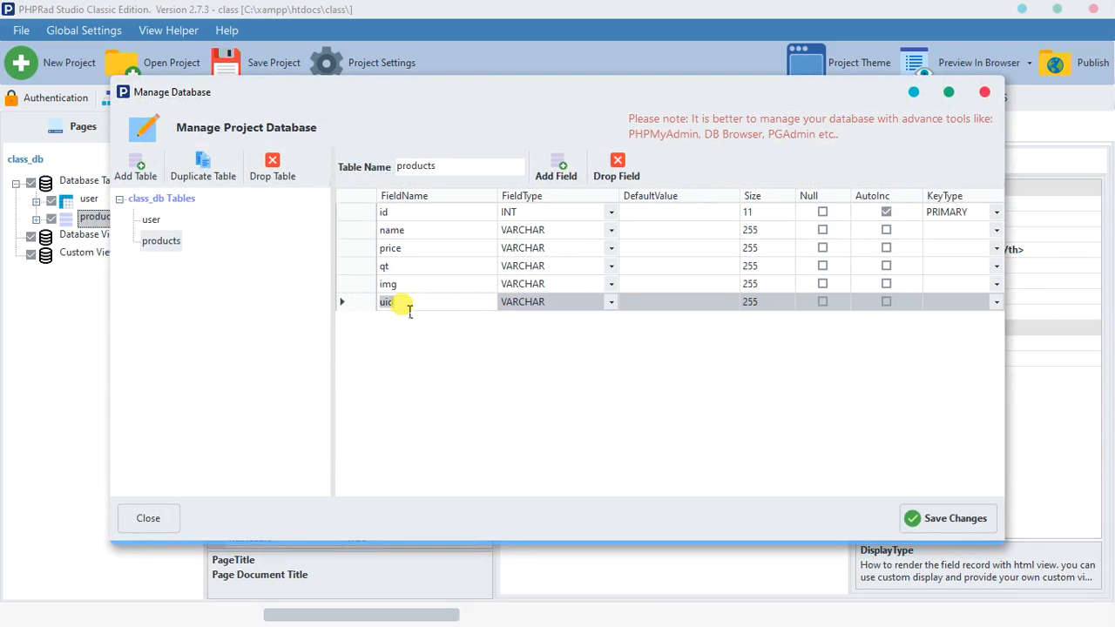
Step: Try adding blank fields to the products table and close the database manager without saving
{"action": "left_click", "coordinate": [557, 174]}
{"action": "left_click", "coordinate": [562, 176]}
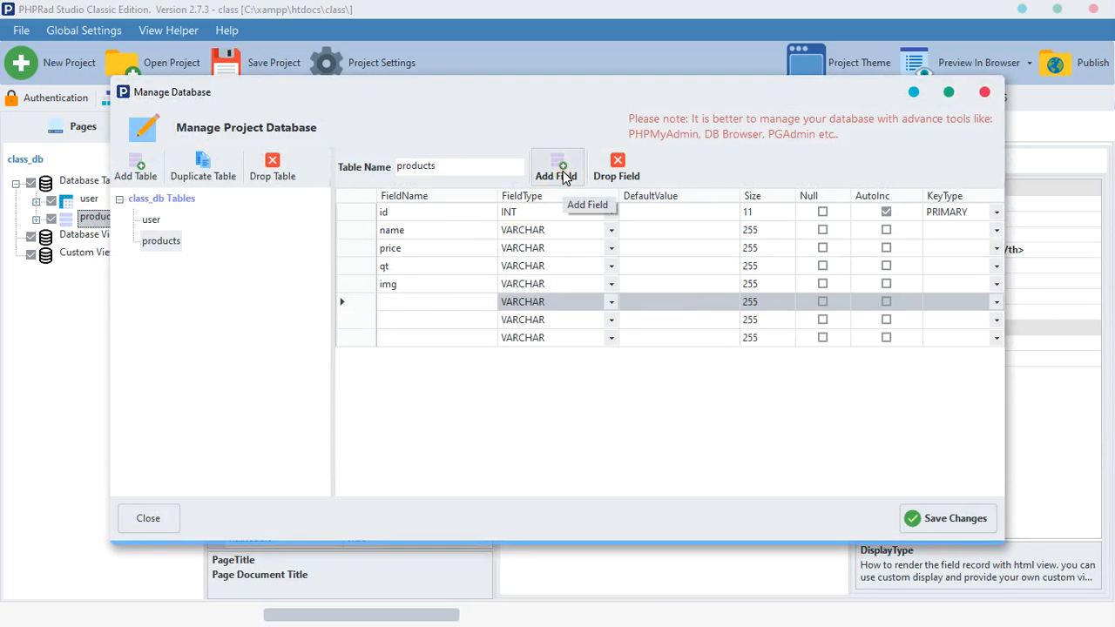
{"action": "left_click", "coordinate": [561, 176]}
{"action": "left_click", "coordinate": [562, 175]}
{"action": "left_click", "coordinate": [418, 320]}
{"action": "left_click", "coordinate": [425, 338]}
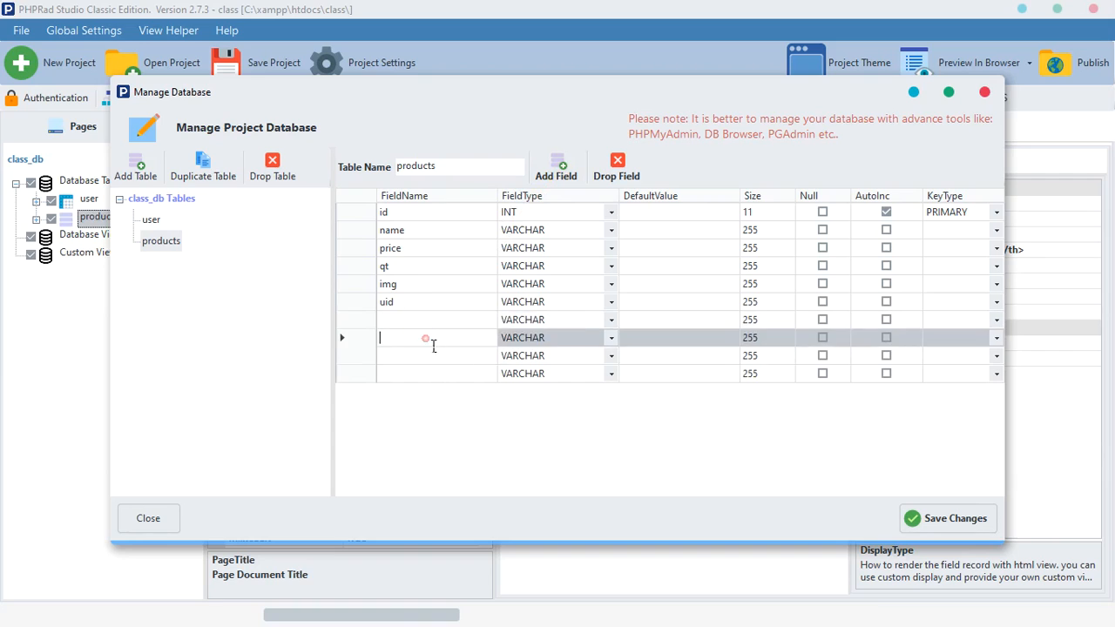
{"action": "left_click", "coordinate": [479, 372]}
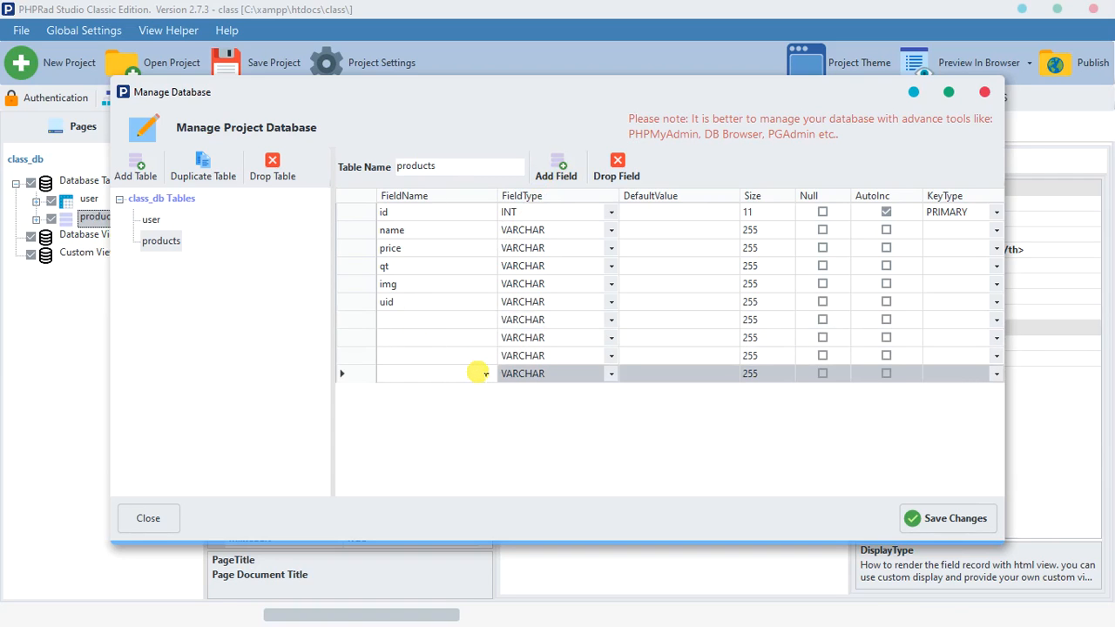
{"action": "left_click", "coordinate": [984, 91]}
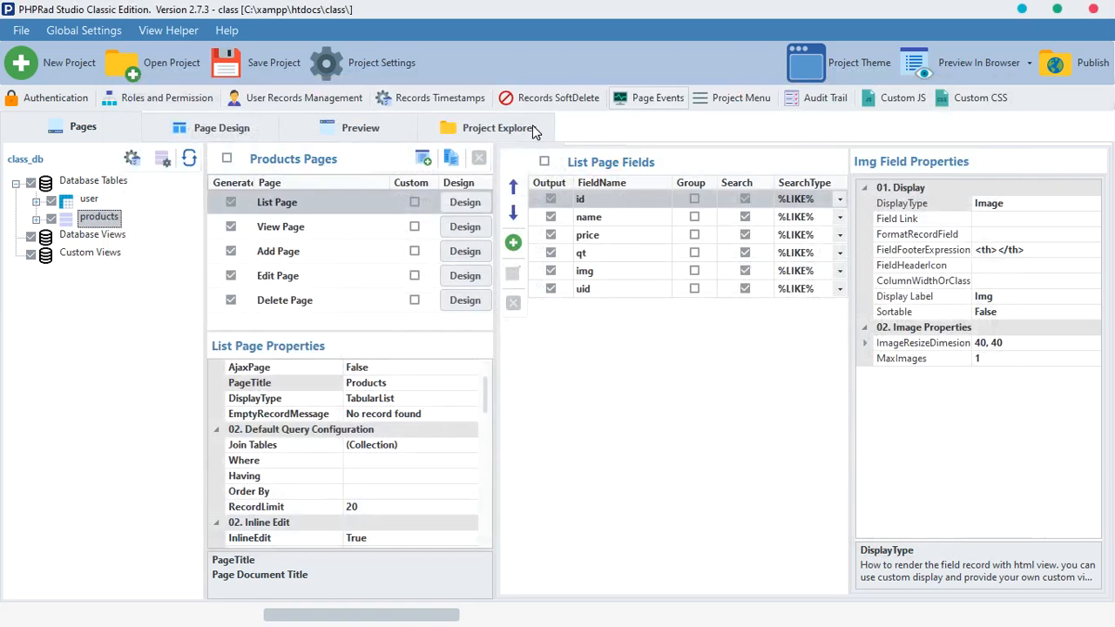
Step: Configure user record management for the products table, matching record field products.uid to user field id, with no extra role access
{"action": "left_click", "coordinate": [386, 139]}
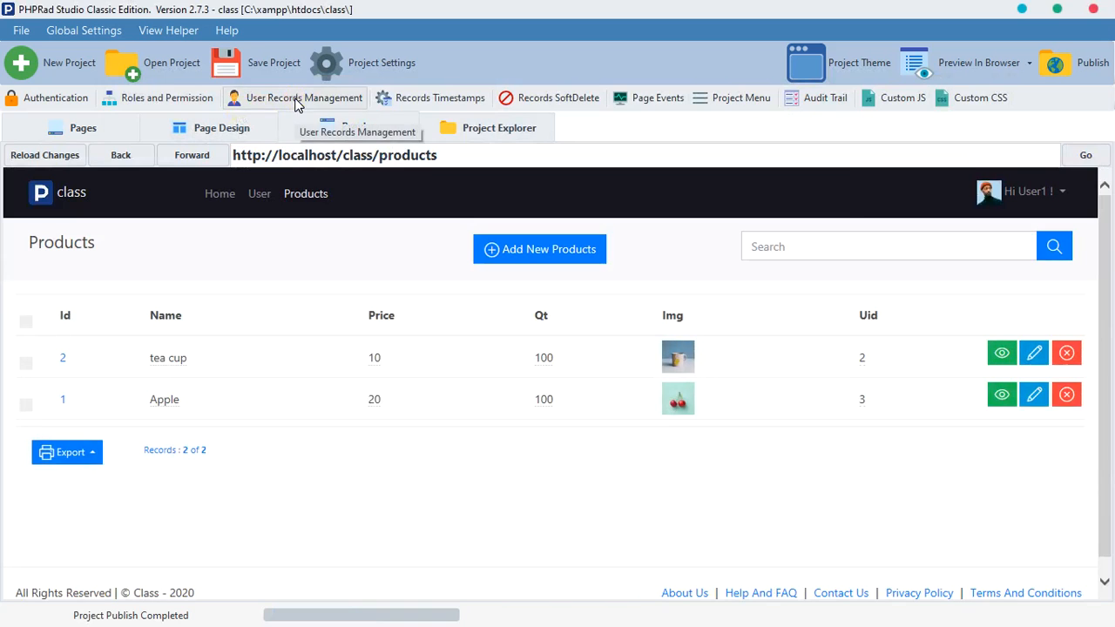
{"action": "left_click", "coordinate": [296, 97]}
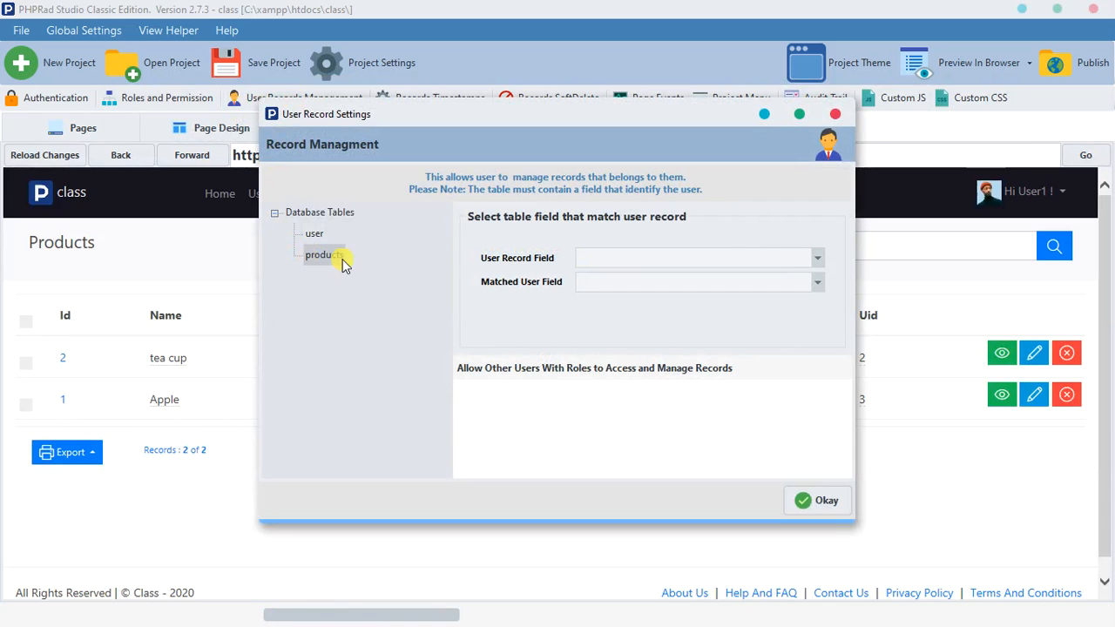
{"action": "left_click", "coordinate": [688, 258]}
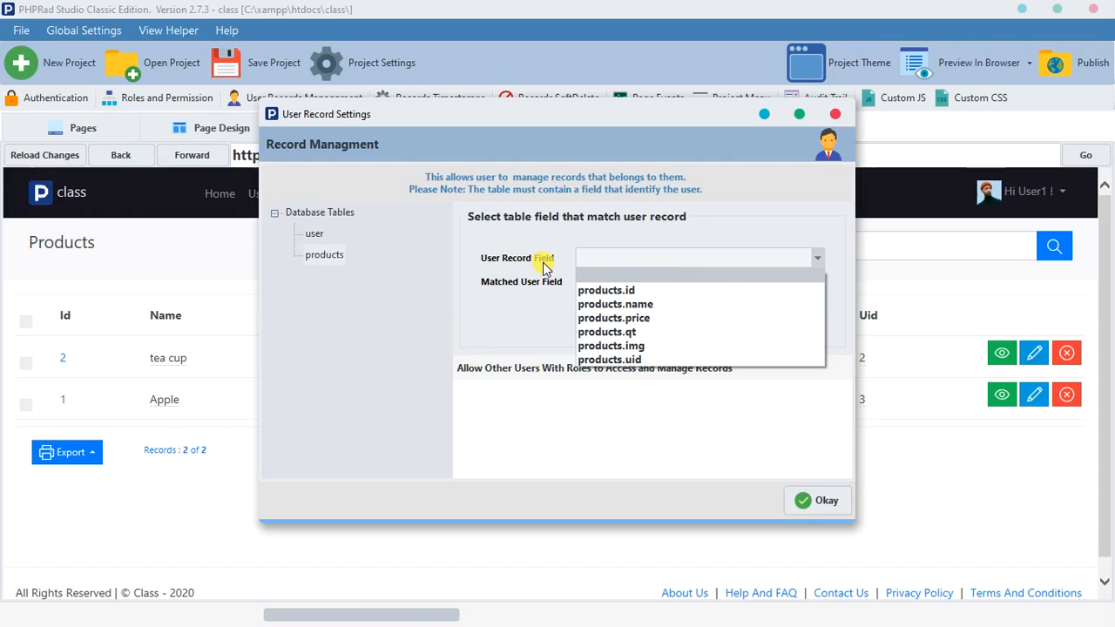
{"action": "left_click", "coordinate": [619, 361]}
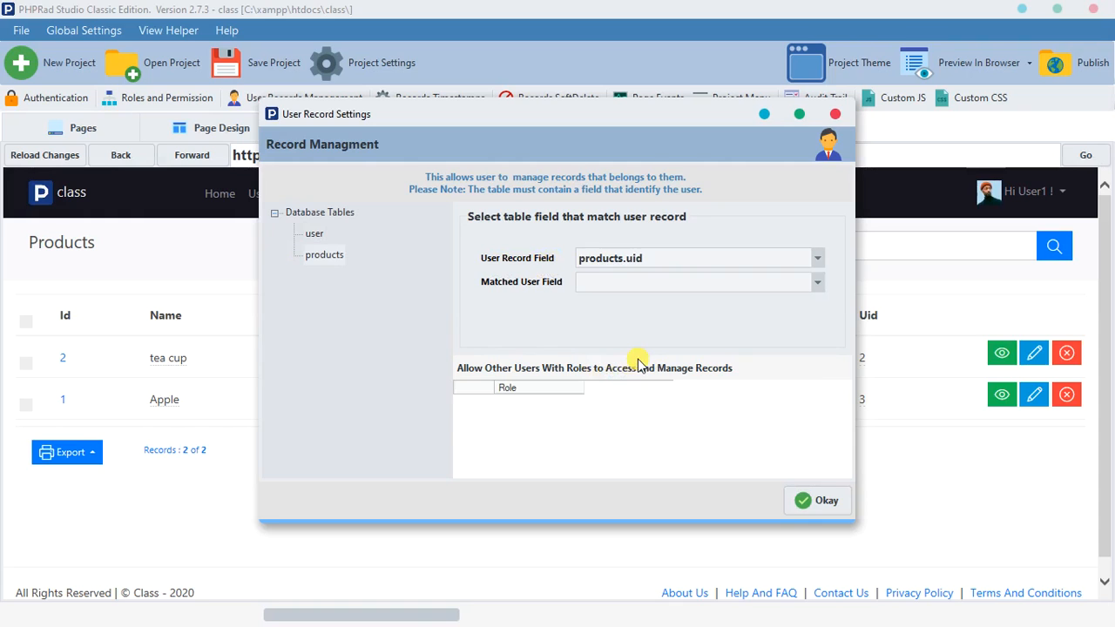
{"action": "left_click", "coordinate": [637, 283]}
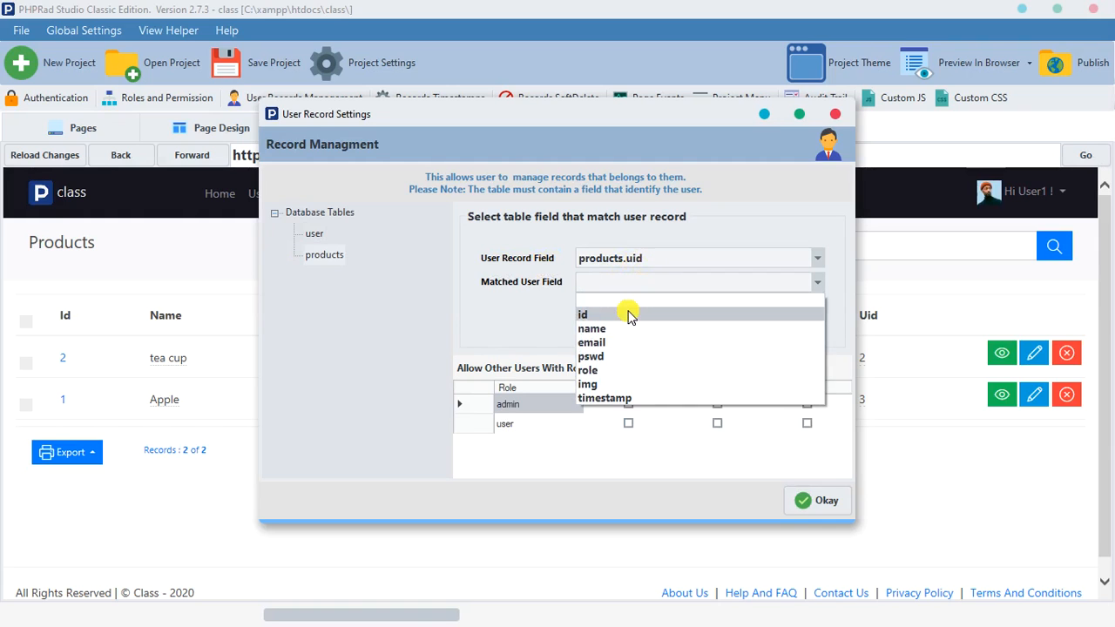
{"action": "left_click", "coordinate": [627, 316]}
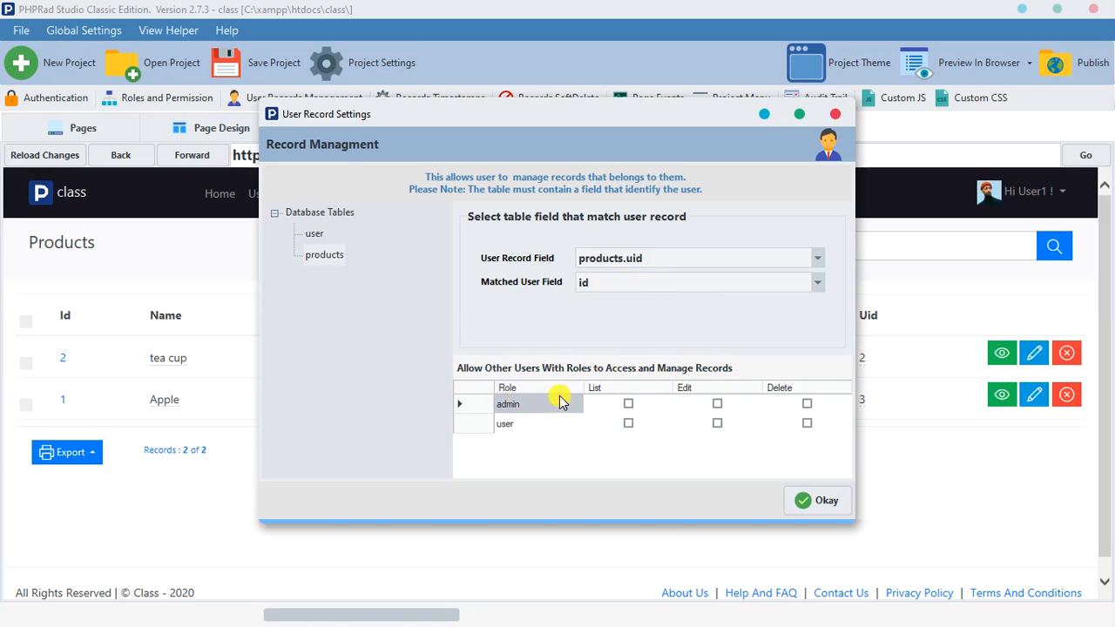
{"action": "left_click", "coordinate": [808, 498]}
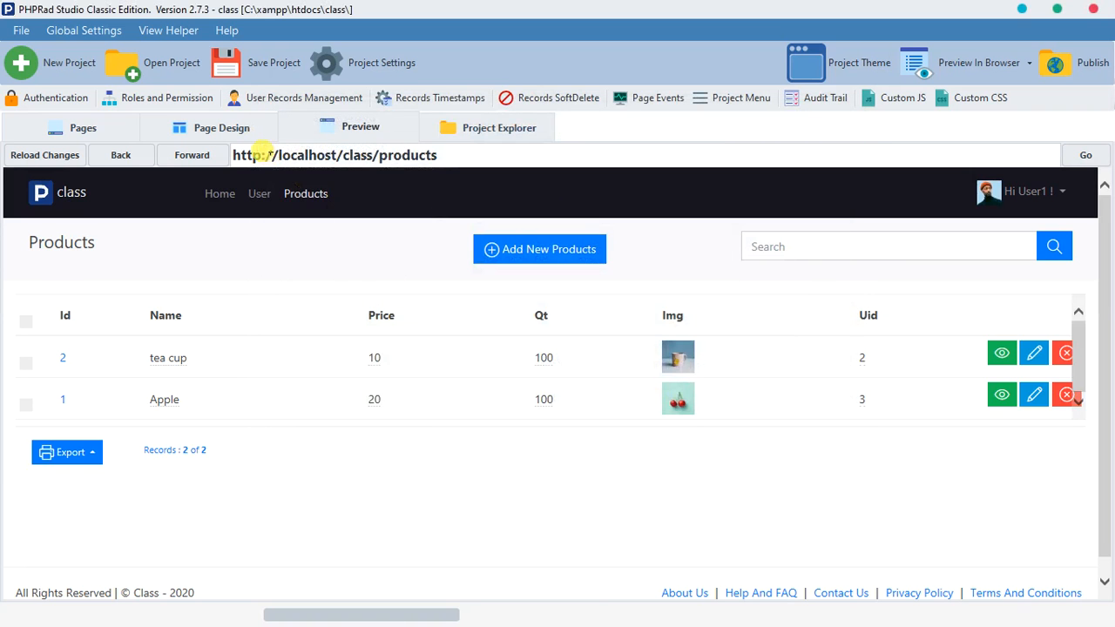
Step: Check the signed-in user's id in the previewed account details and return to the Products list
{"action": "left_click", "coordinate": [352, 129]}
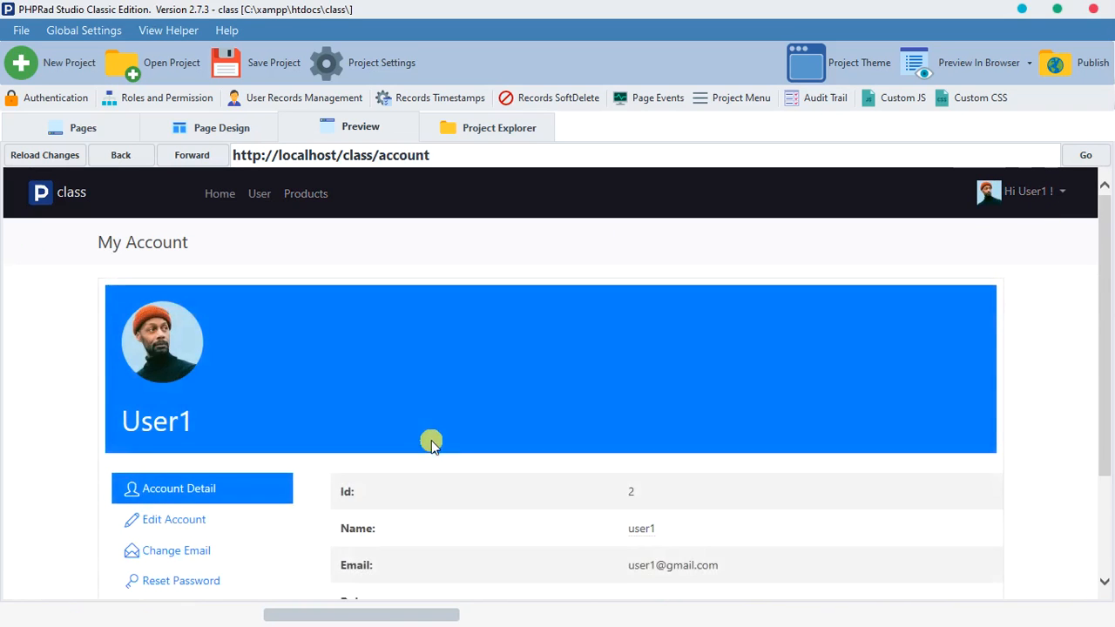
{"action": "scroll", "coordinate": [431, 441], "scroll_direction": "down", "scroll_amount": 2}
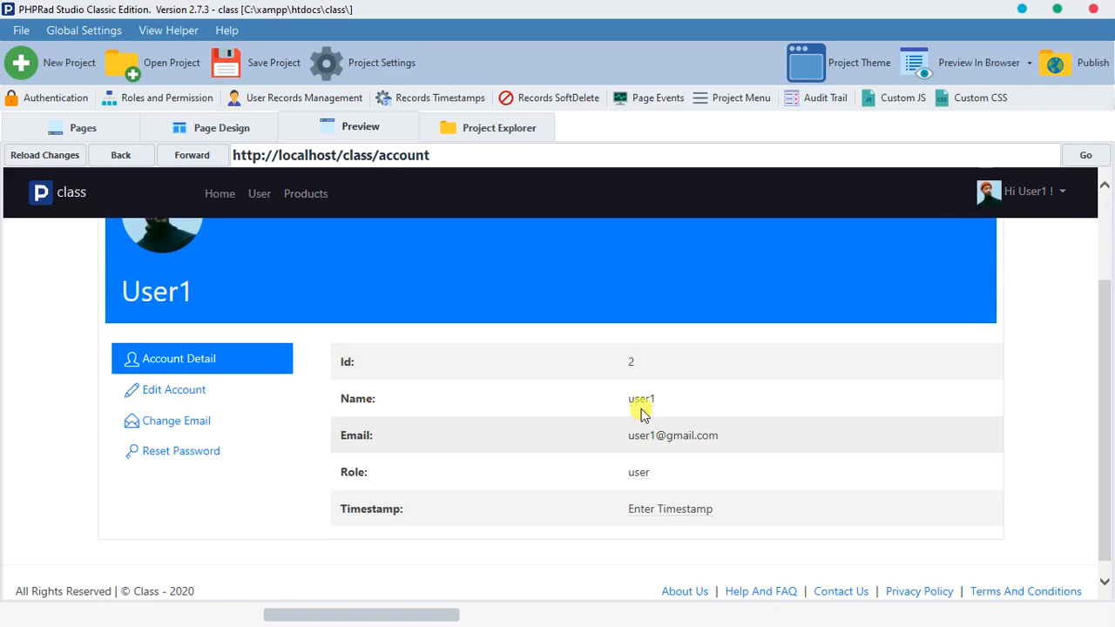
{"action": "left_click", "coordinate": [131, 161]}
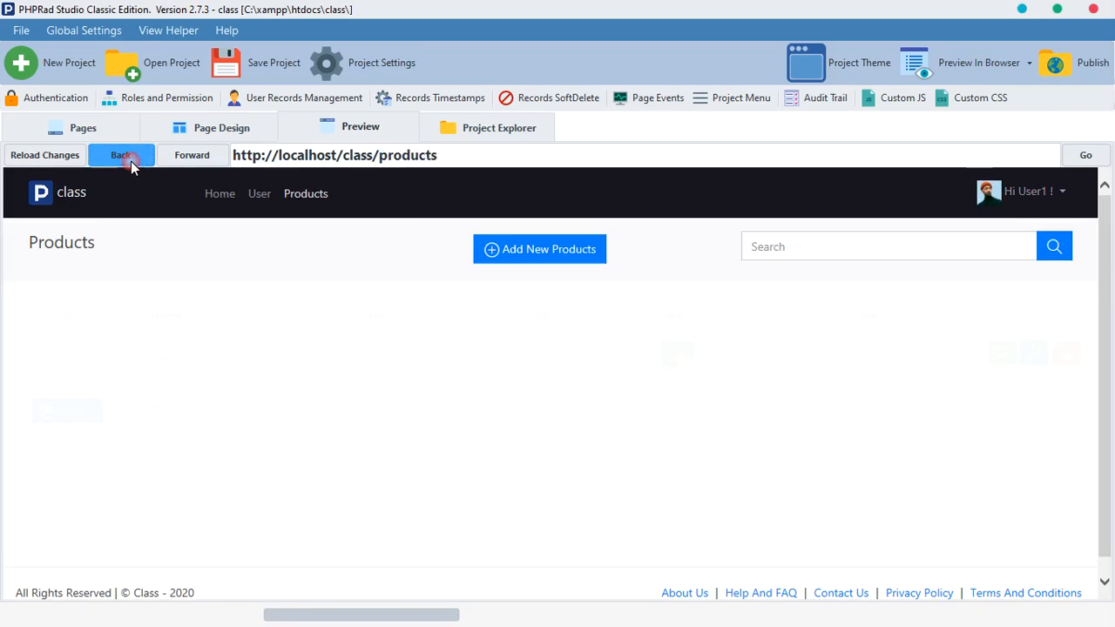
Step: Start a new product record and upload the pink building picture as its image
{"action": "left_click", "coordinate": [545, 252]}
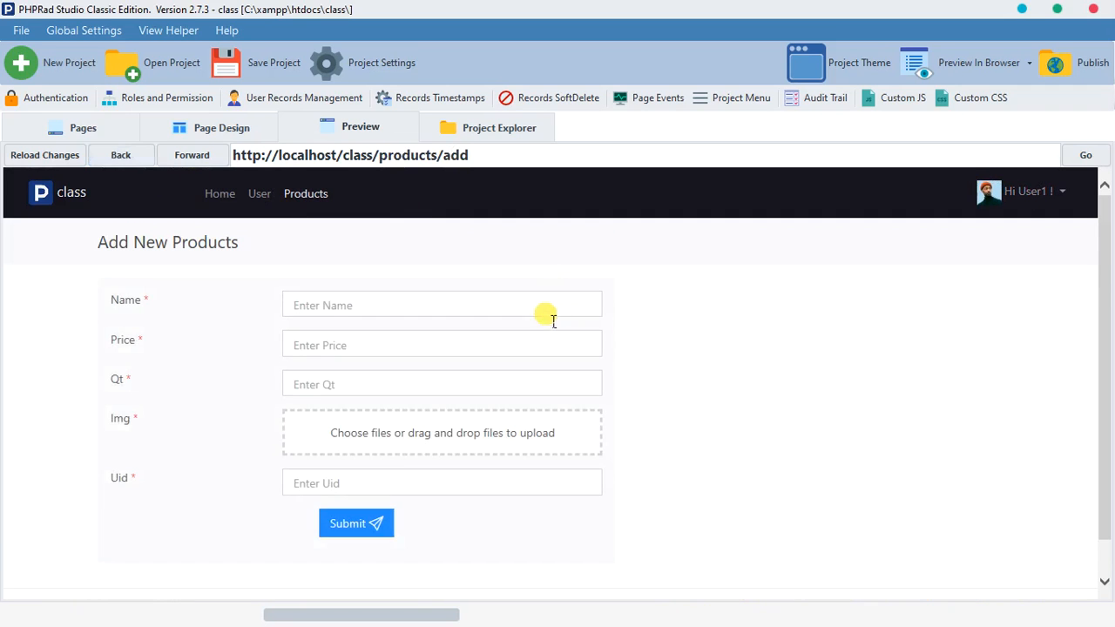
{"action": "left_click", "coordinate": [536, 312]}
{"action": "left_click", "coordinate": [510, 450]}
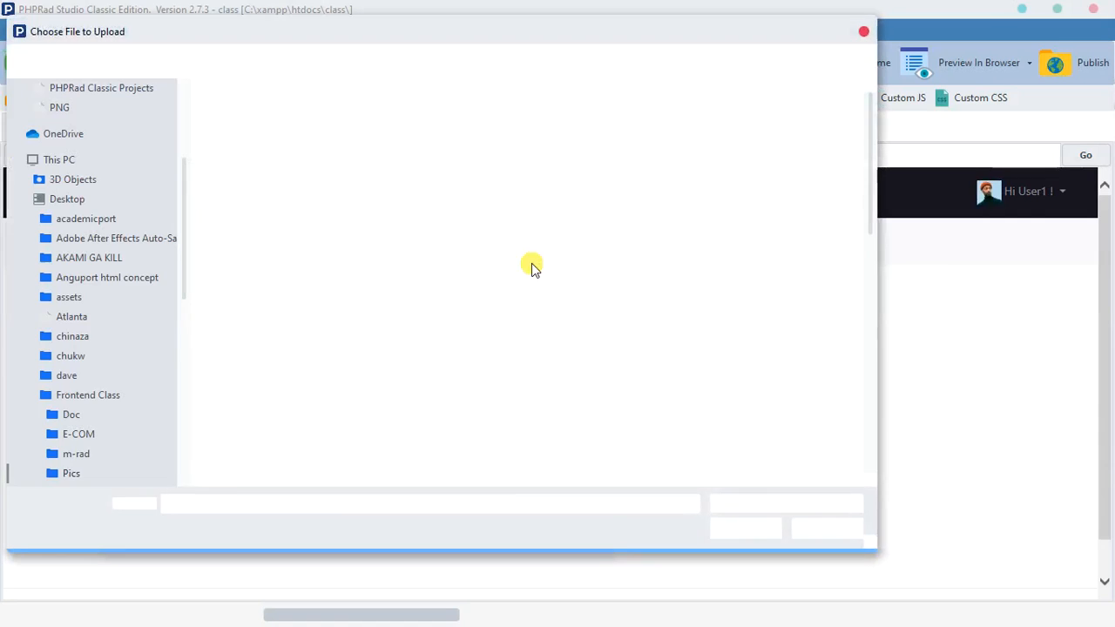
{"action": "left_click", "coordinate": [384, 233]}
{"action": "left_click", "coordinate": [757, 533]}
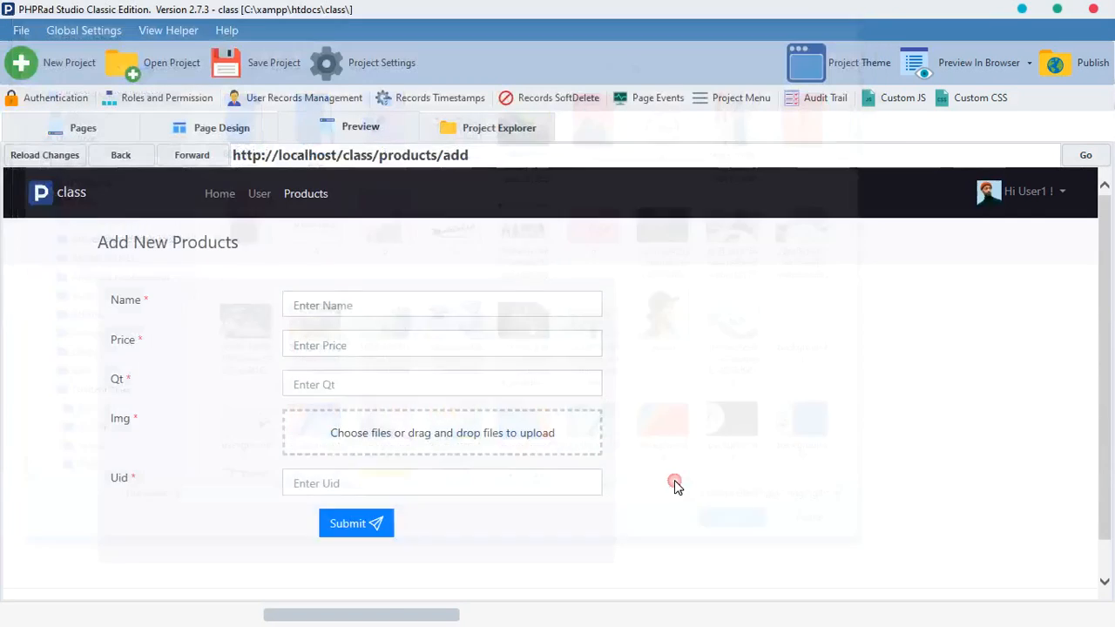
Step: Fill in the new product with name building, price 1000, quantity 1 and uid 8, and submit the record
{"action": "left_click", "coordinate": [400, 317]}
{"action": "left_click", "coordinate": [400, 316]}
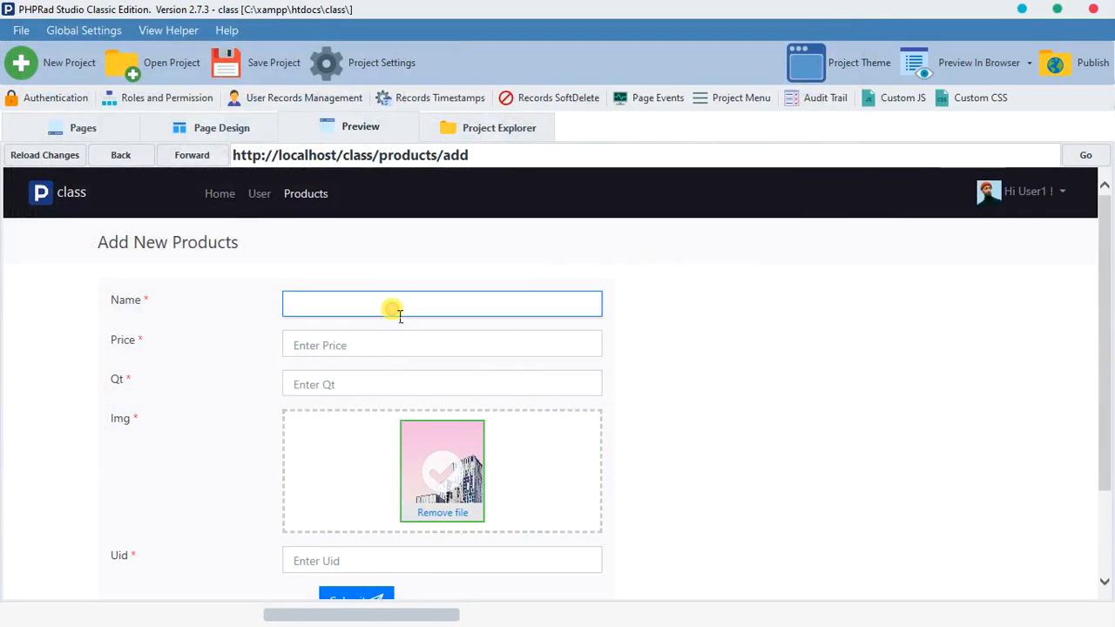
{"action": "type", "text": "build"}
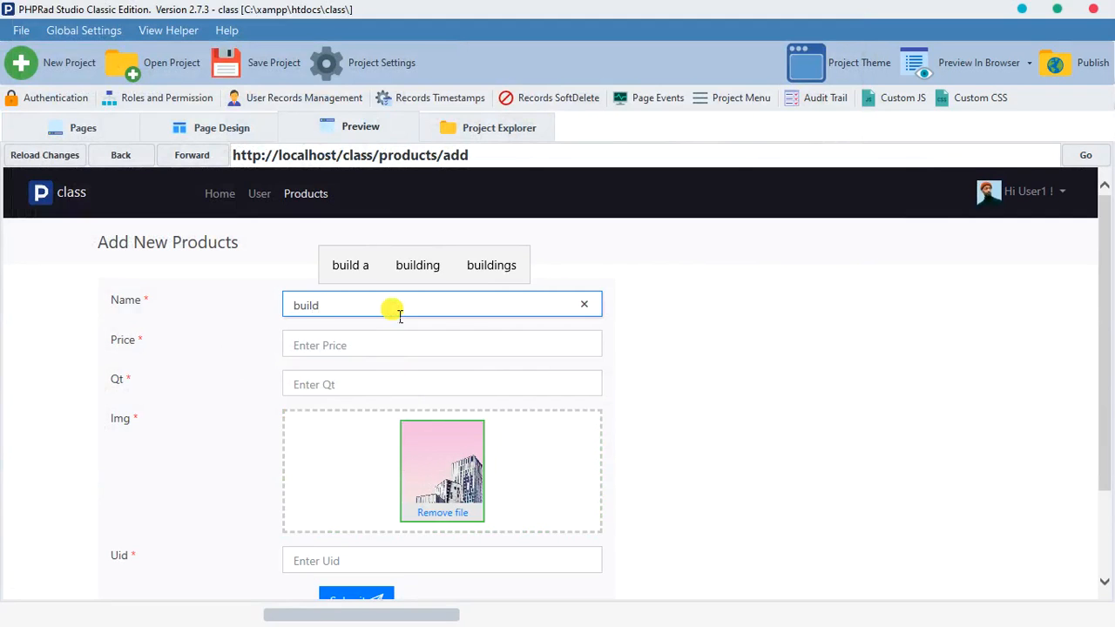
{"action": "left_click", "coordinate": [420, 267]}
{"action": "left_click", "coordinate": [416, 332]}
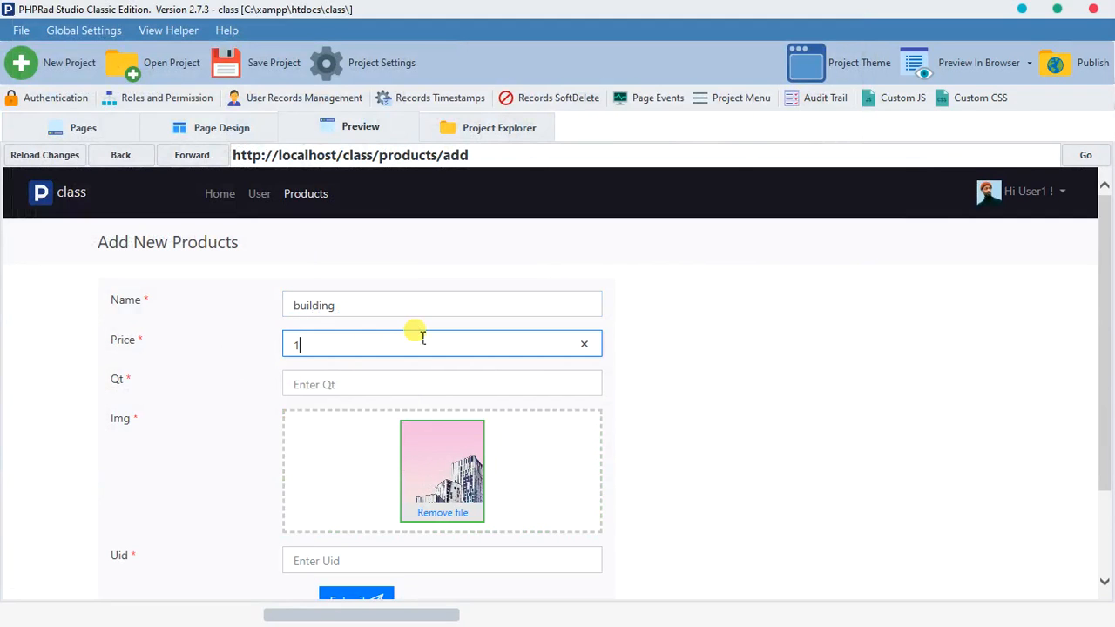
{"action": "left_click", "coordinate": [422, 387]}
{"action": "type", "text": "1"}
{"action": "scroll", "coordinate": [375, 503], "scroll_direction": "down", "scroll_amount": 1}
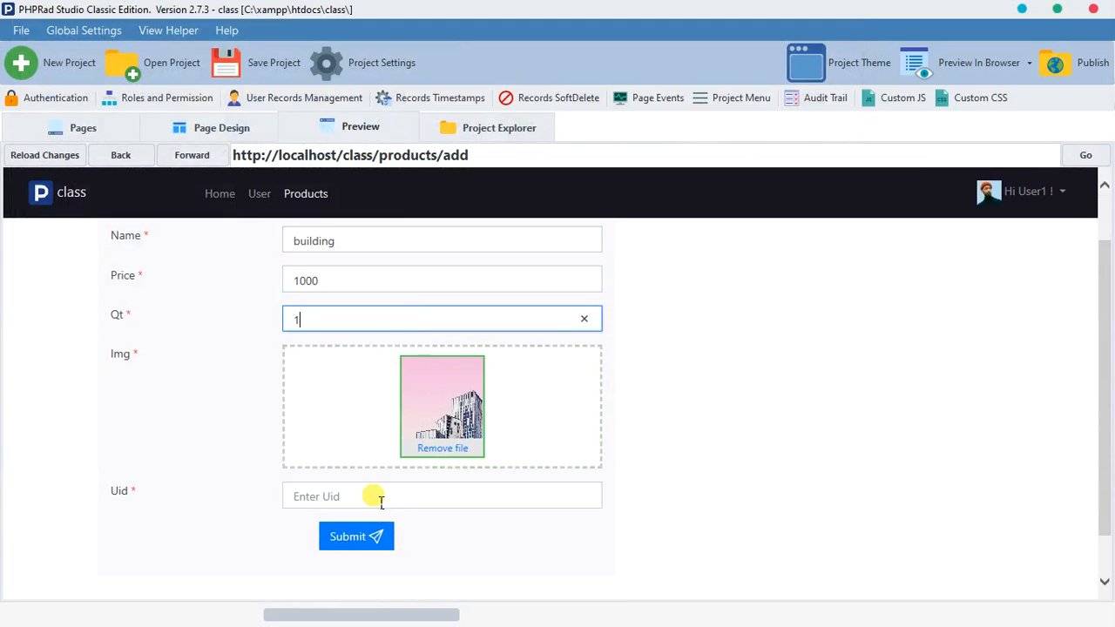
{"action": "left_click", "coordinate": [383, 496]}
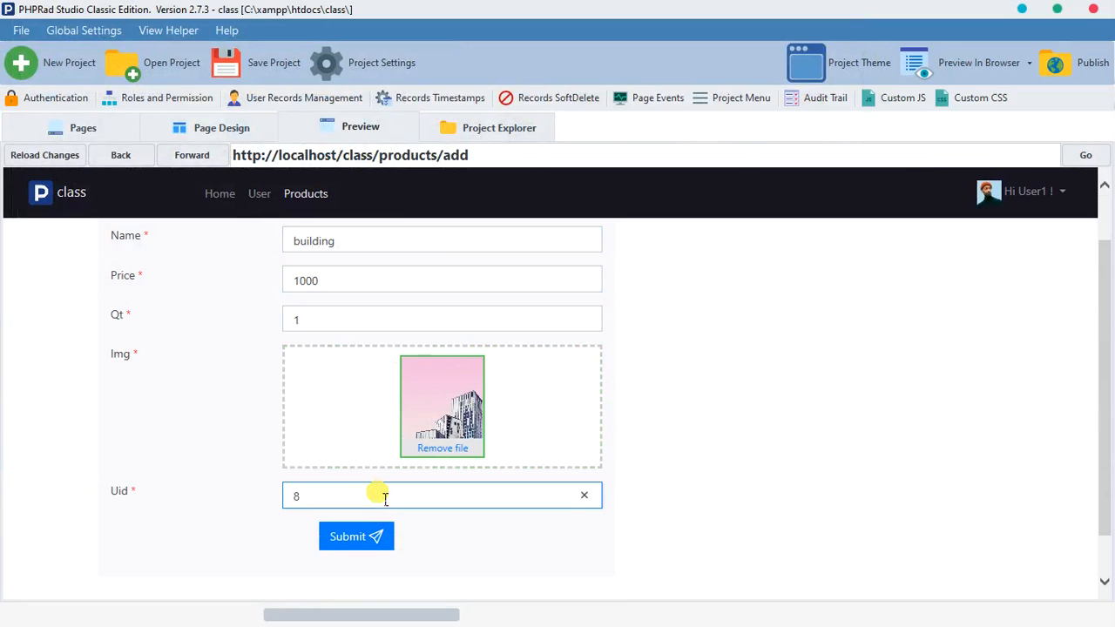
{"action": "left_click", "coordinate": [373, 535]}
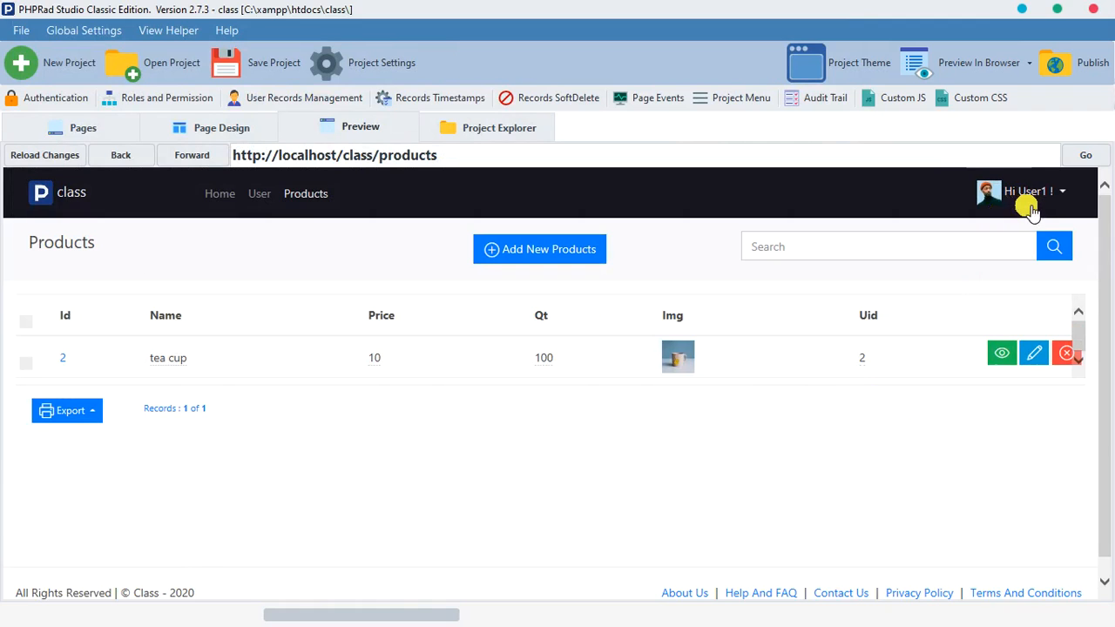
Step: Start another product record and upload the image a30e2a380b8897cee1ab3230581dd920 from the Pics folder
{"action": "left_click", "coordinate": [594, 254]}
{"action": "left_click", "coordinate": [485, 436]}
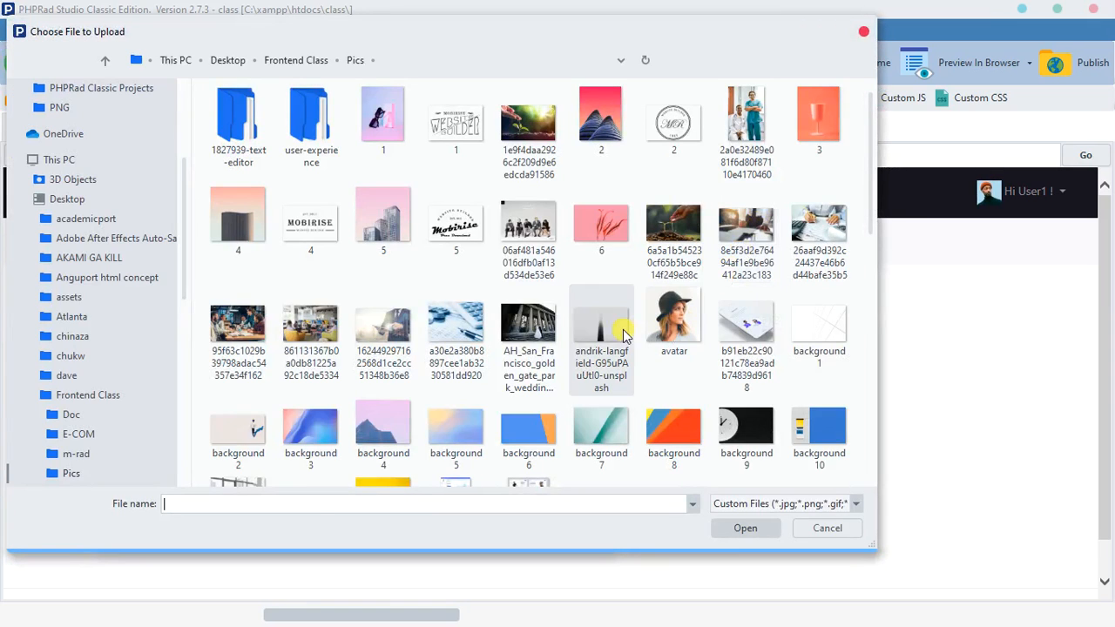
{"action": "left_click", "coordinate": [455, 331]}
{"action": "left_click", "coordinate": [744, 528]}
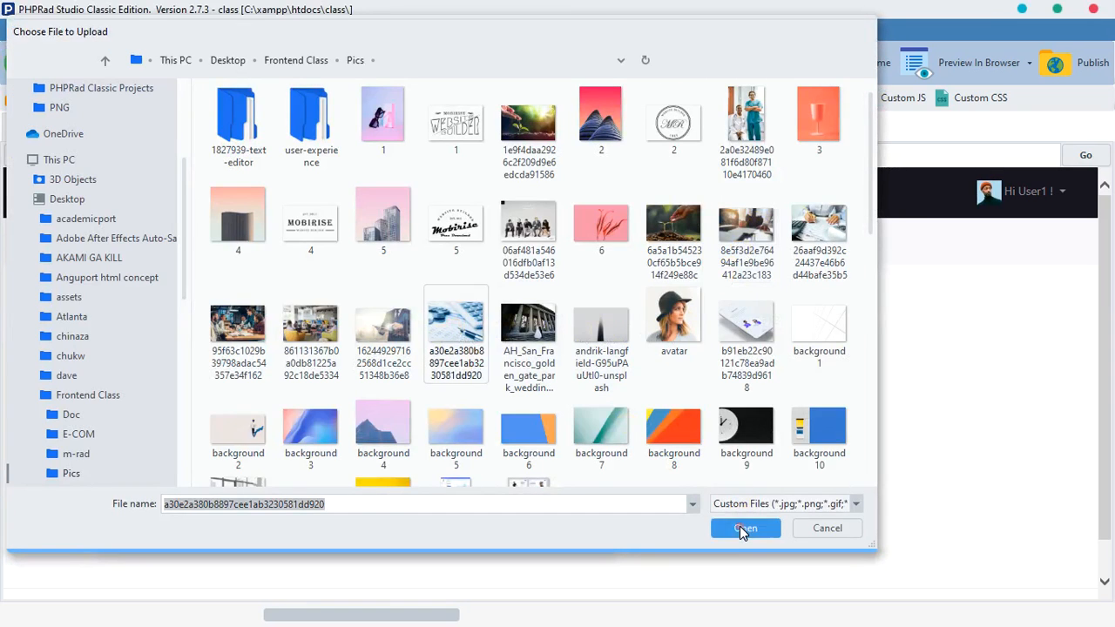
Step: Fill in the product with name Economics, price 10, quantity 1 and uid 2, and submit the record
{"action": "left_click", "coordinate": [353, 312]}
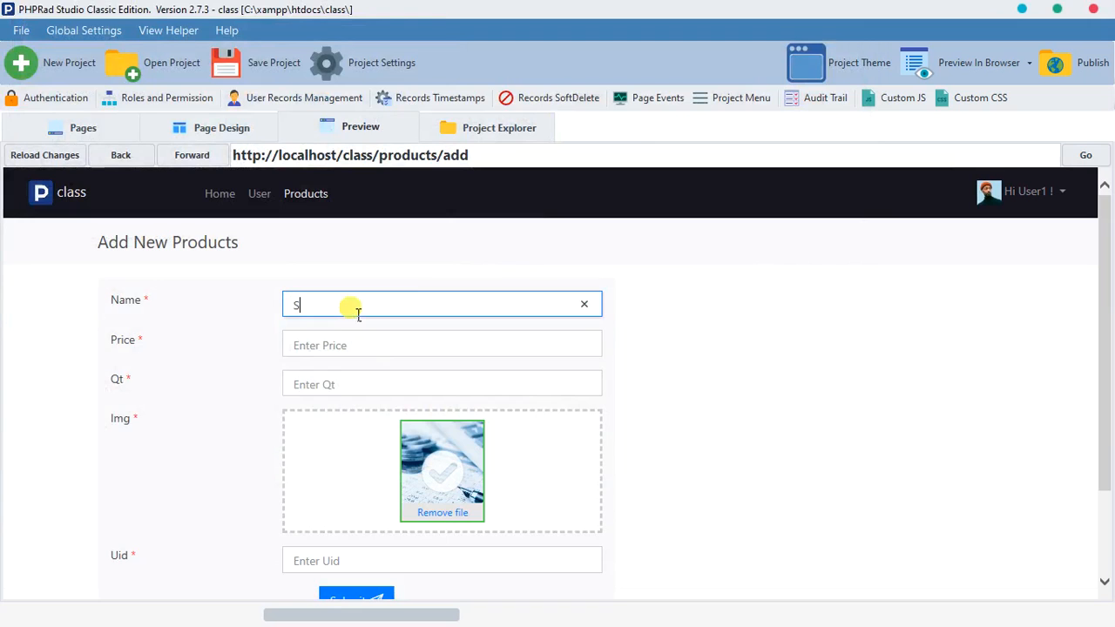
{"action": "key", "text": "BackSpace"}
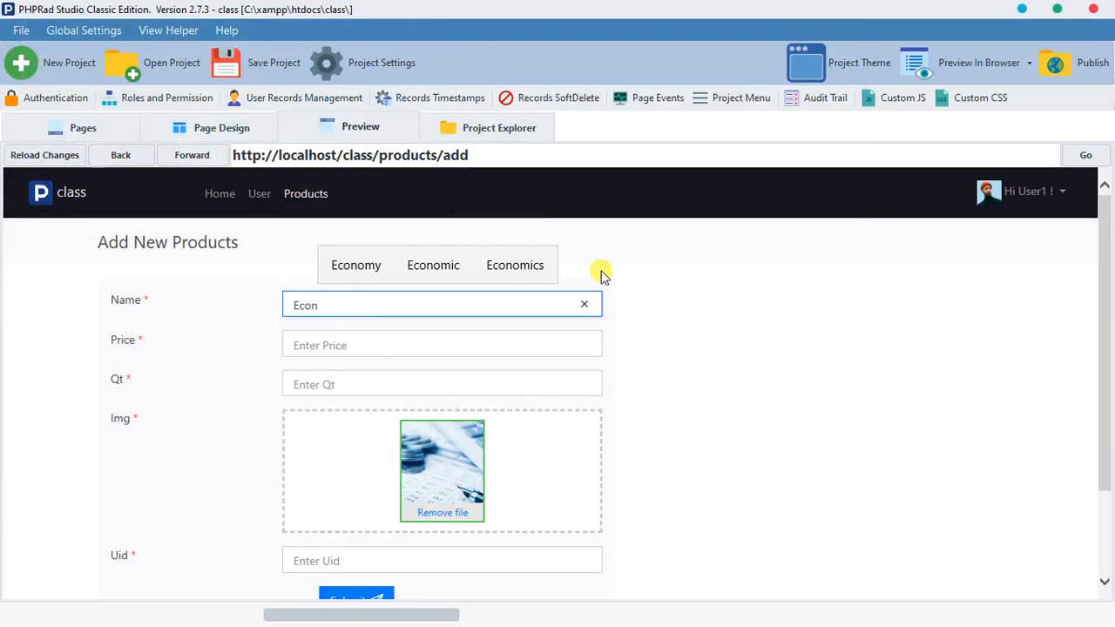
{"action": "left_click", "coordinate": [514, 270]}
{"action": "left_click", "coordinate": [454, 349]}
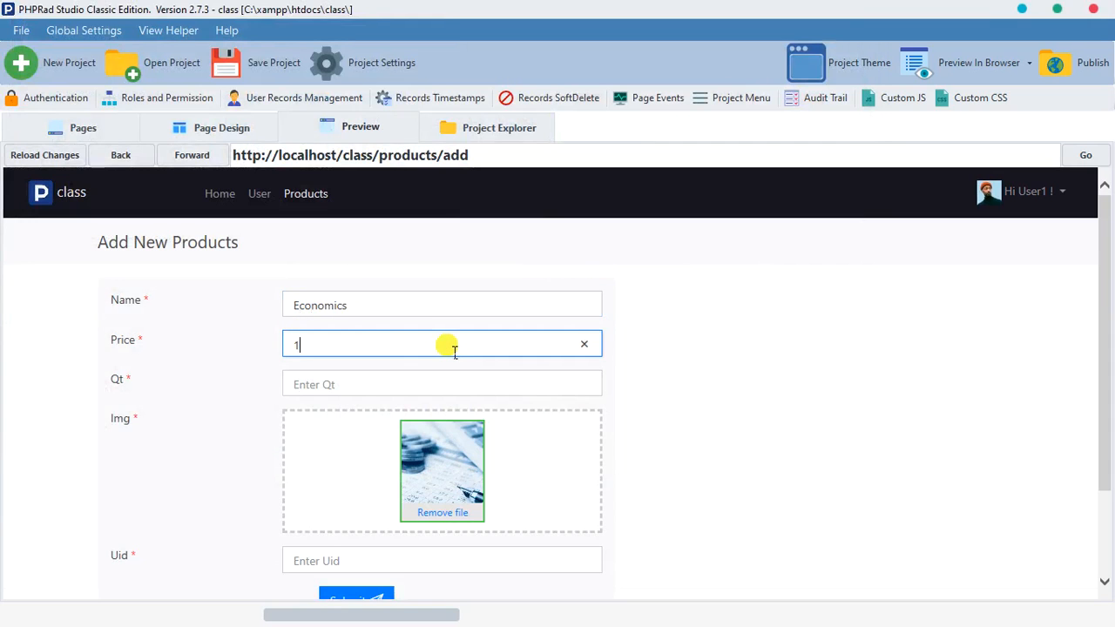
{"action": "left_click", "coordinate": [417, 394]}
{"action": "type", "text": "1"}
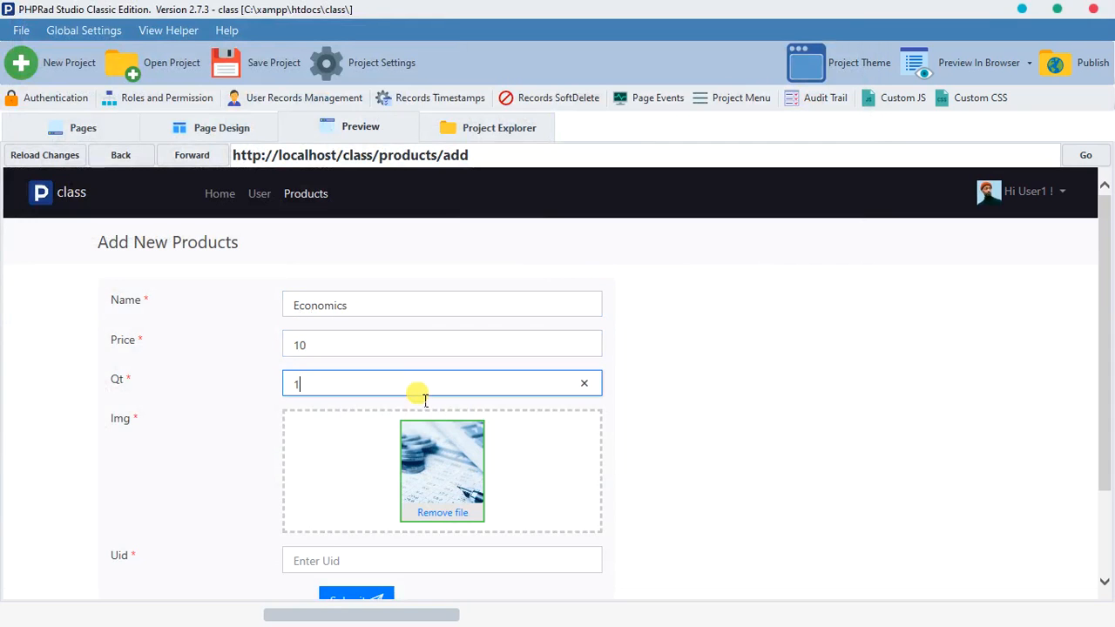
{"action": "scroll", "coordinate": [356, 486], "scroll_direction": "down", "scroll_amount": 3}
{"action": "left_click", "coordinate": [371, 446]}
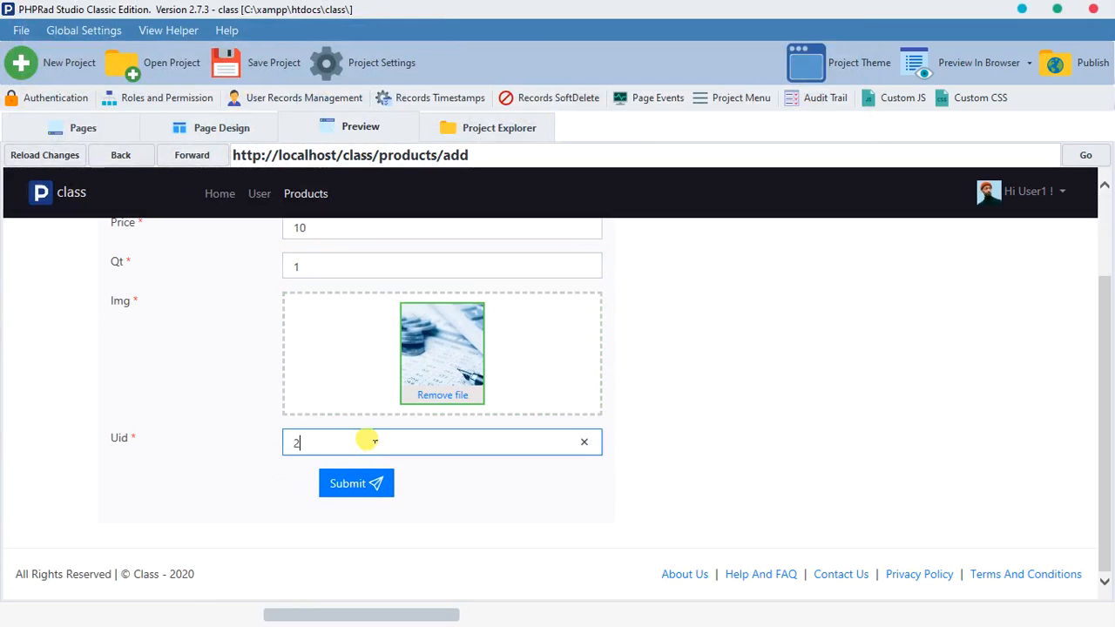
{"action": "type", "text": "2"}
{"action": "left_click", "coordinate": [357, 490]}
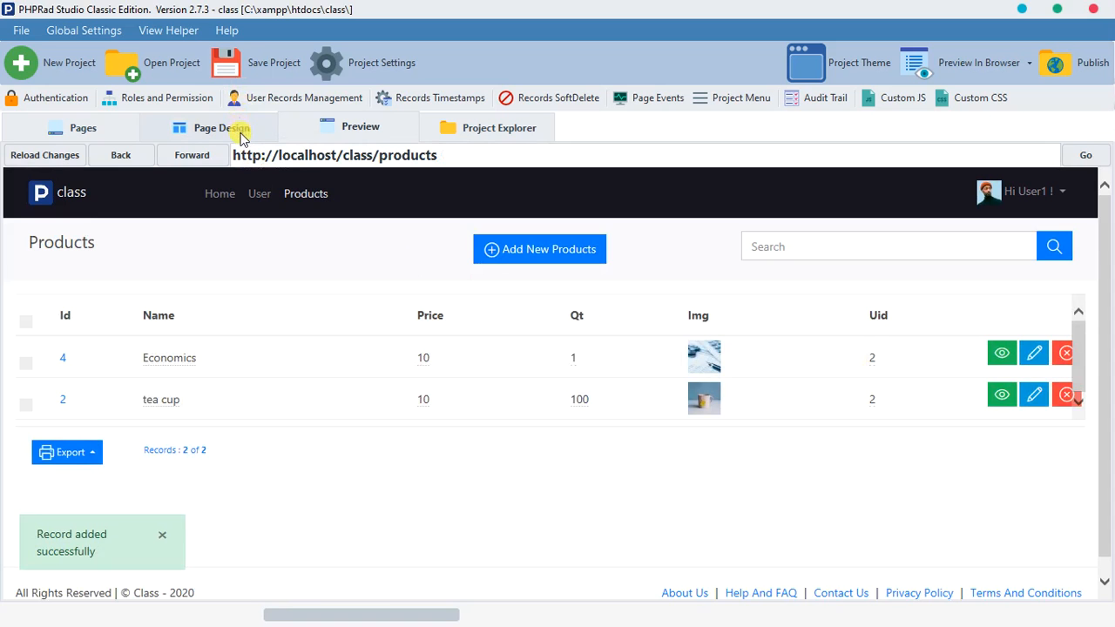
Step: Switch to the Edge browser, reload the admin's Products list, and check the admin's id in the account details before returning to the list
{"action": "left_click", "coordinate": [591, 604]}
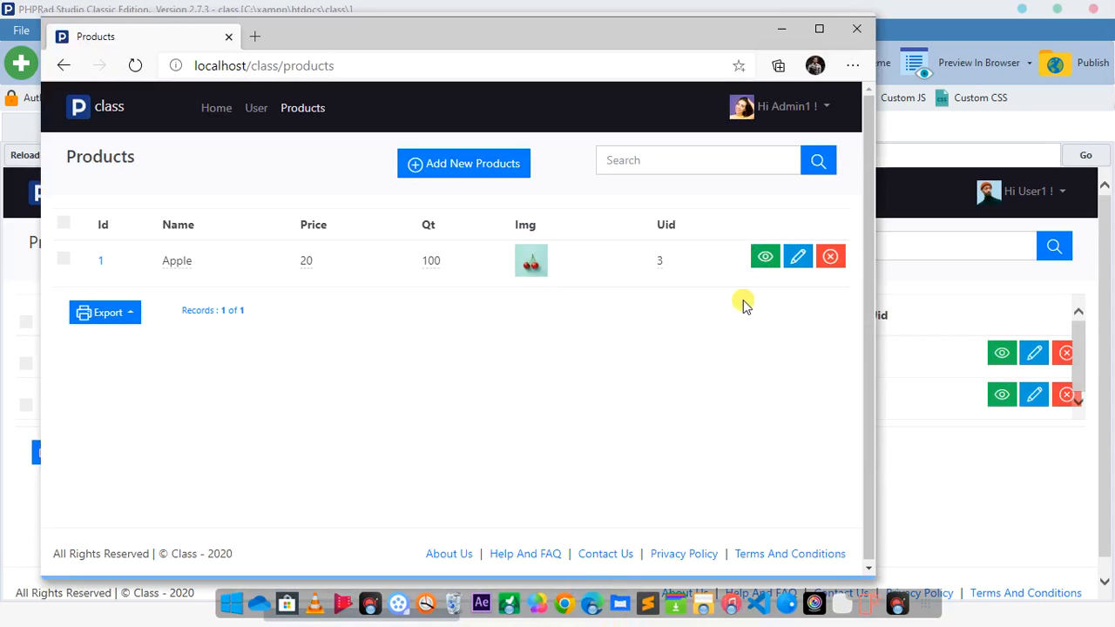
{"action": "left_click", "coordinate": [139, 70]}
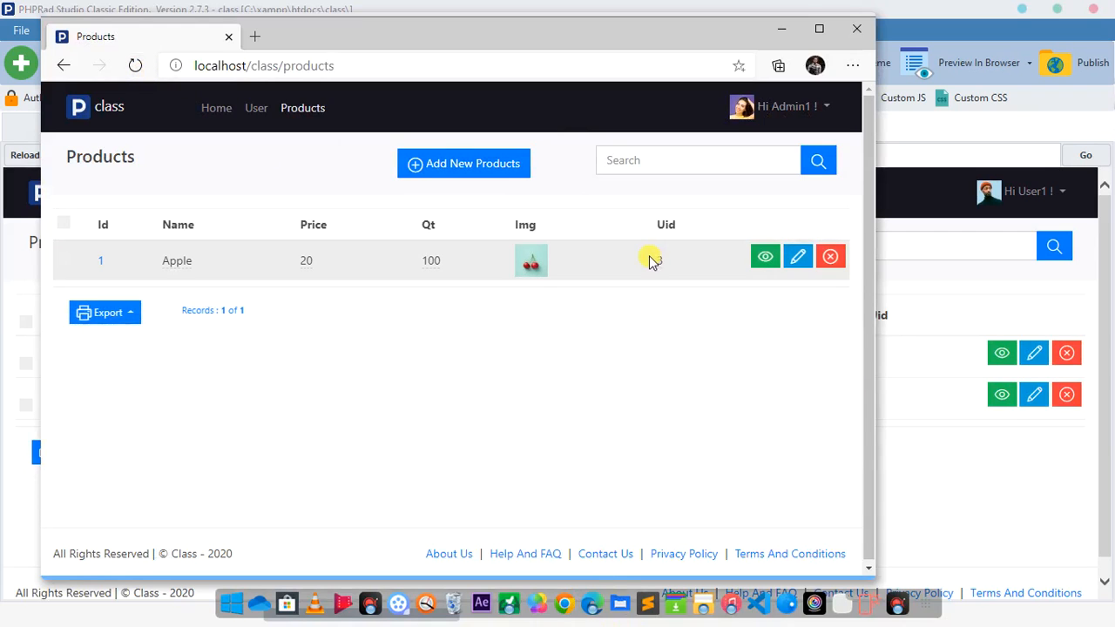
{"action": "left_click", "coordinate": [800, 111]}
{"action": "left_click", "coordinate": [793, 146]}
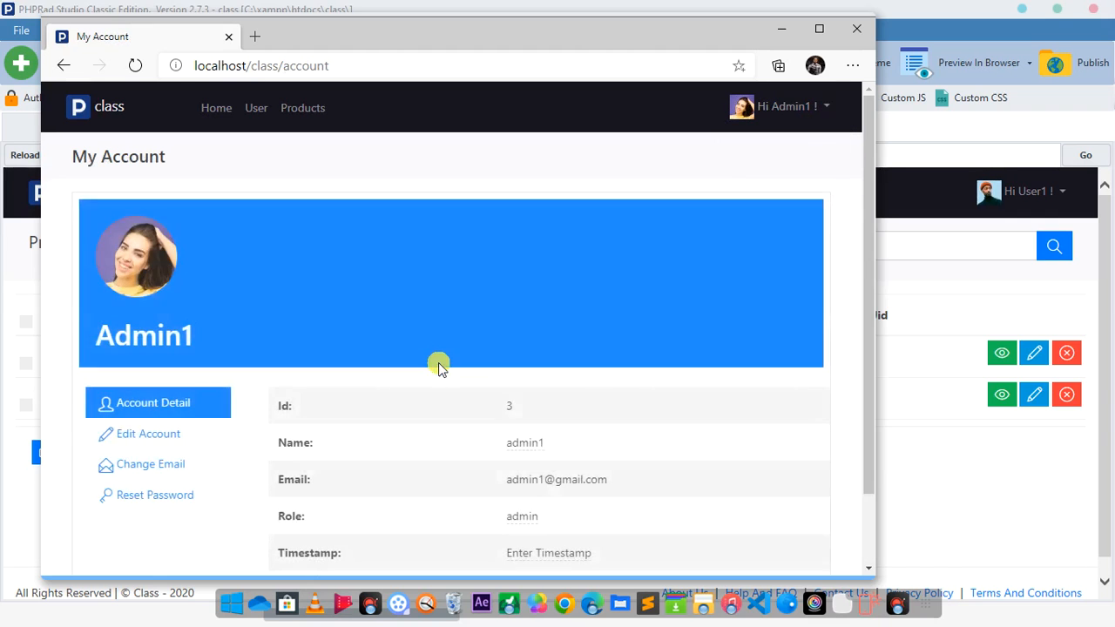
{"action": "left_click", "coordinate": [63, 66]}
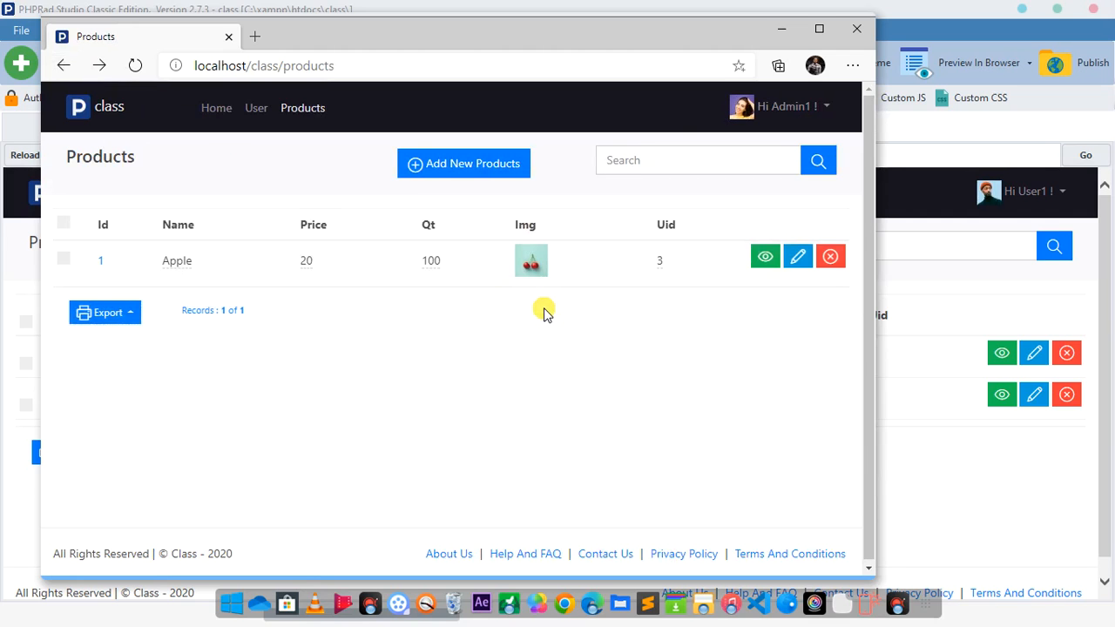
Step: Switch back to PHPRad and allow the admin role to list all products records in the user record settings, without edit or delete access
{"action": "left_click", "coordinate": [2, 319]}
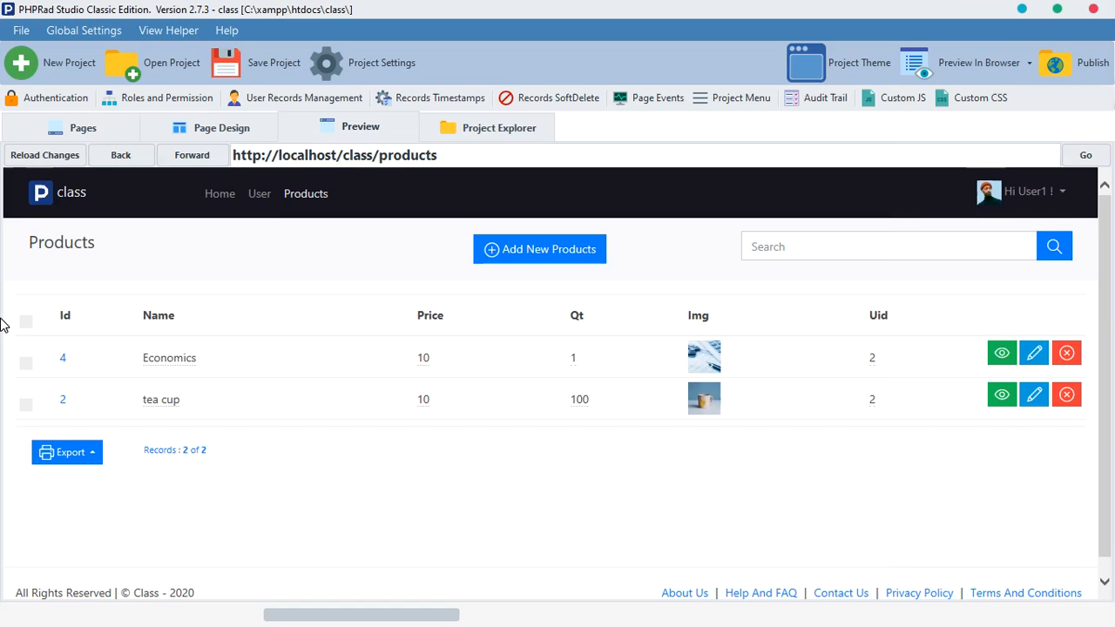
{"action": "left_click", "coordinate": [250, 130]}
{"action": "left_click", "coordinate": [293, 100]}
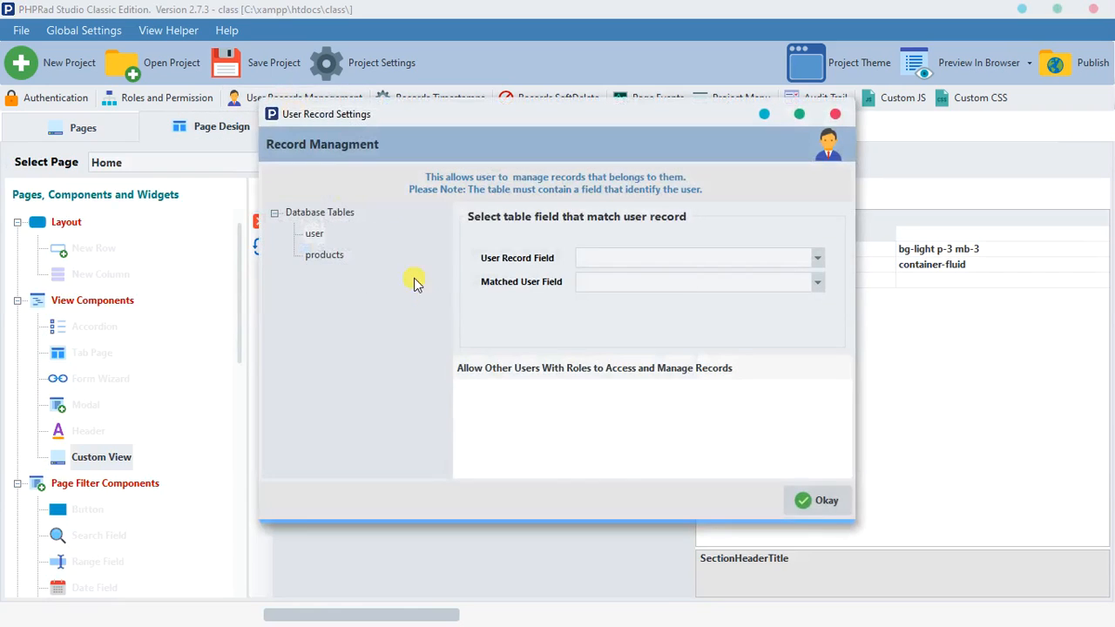
{"action": "left_click", "coordinate": [334, 256]}
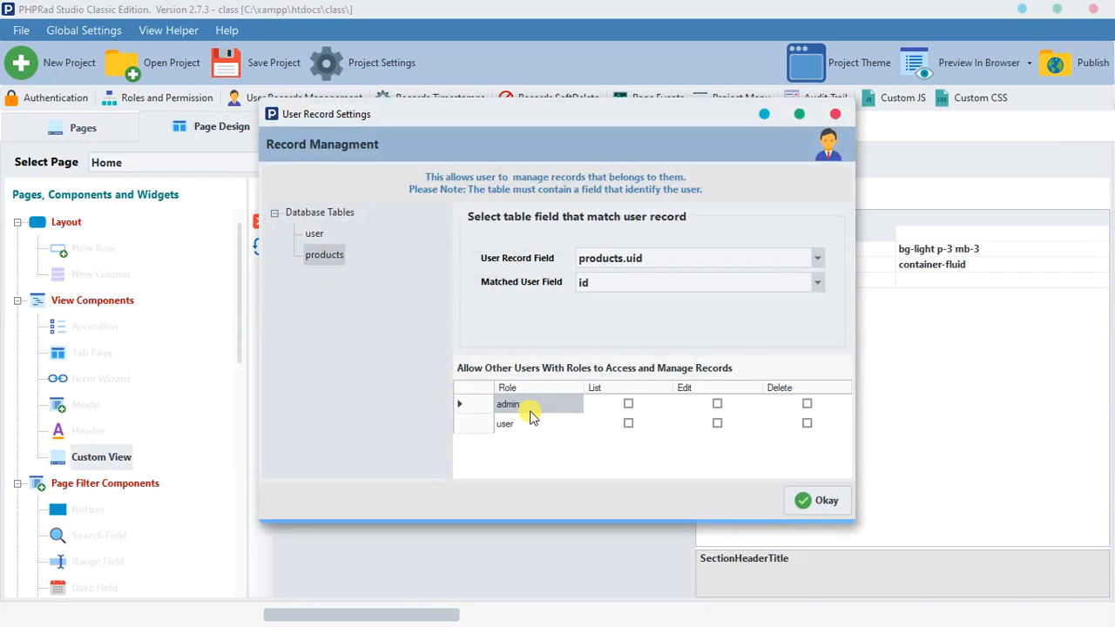
{"action": "left_click", "coordinate": [628, 404]}
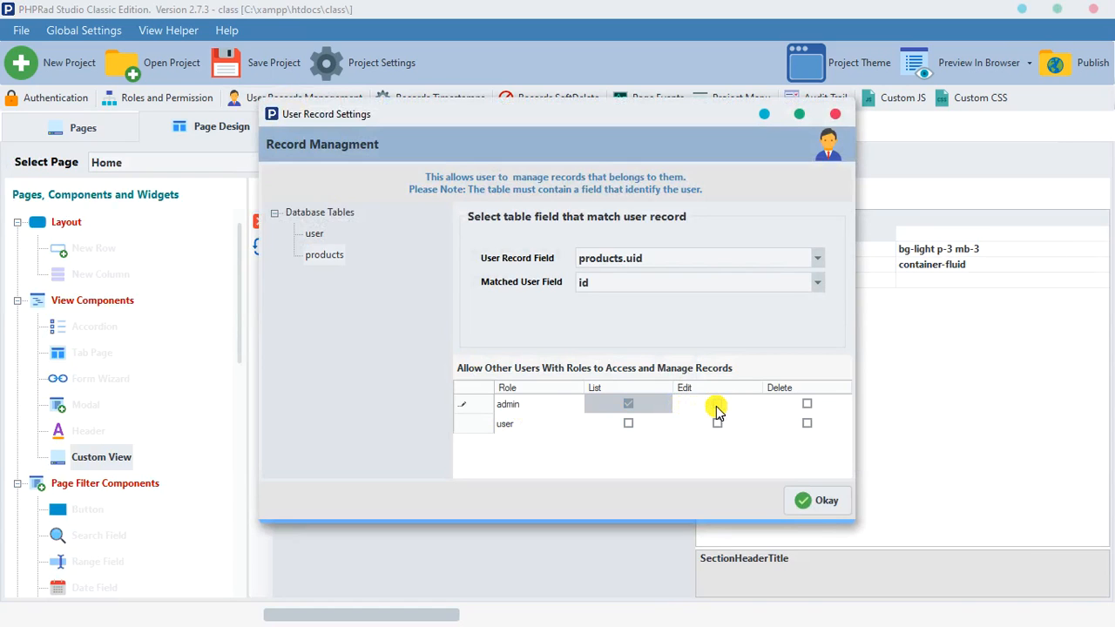
{"action": "left_click", "coordinate": [716, 406]}
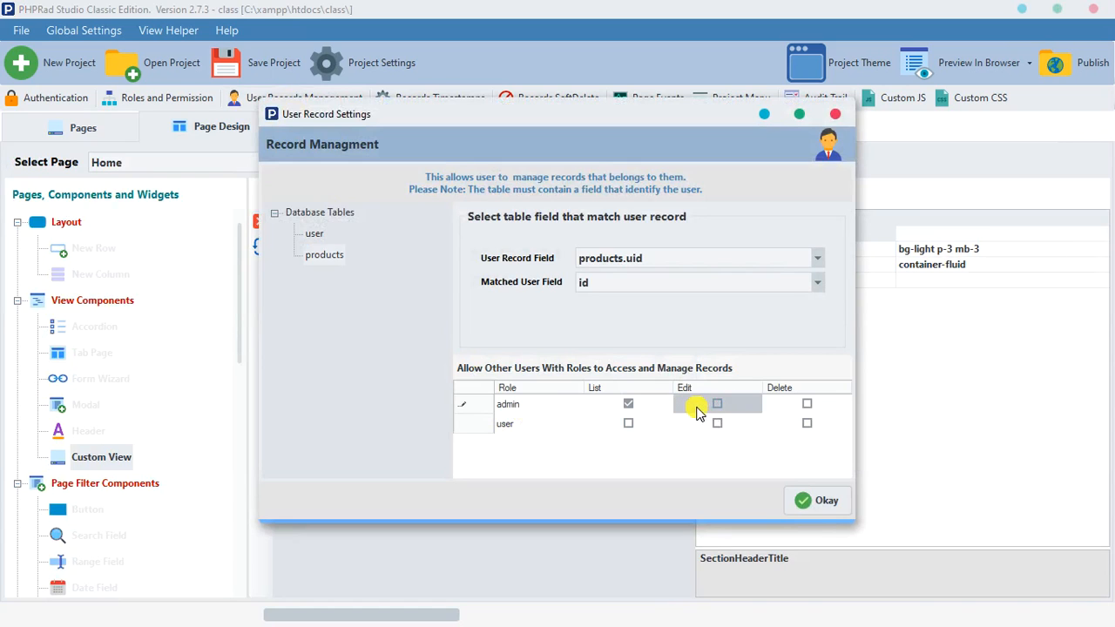
{"action": "left_click", "coordinate": [815, 499]}
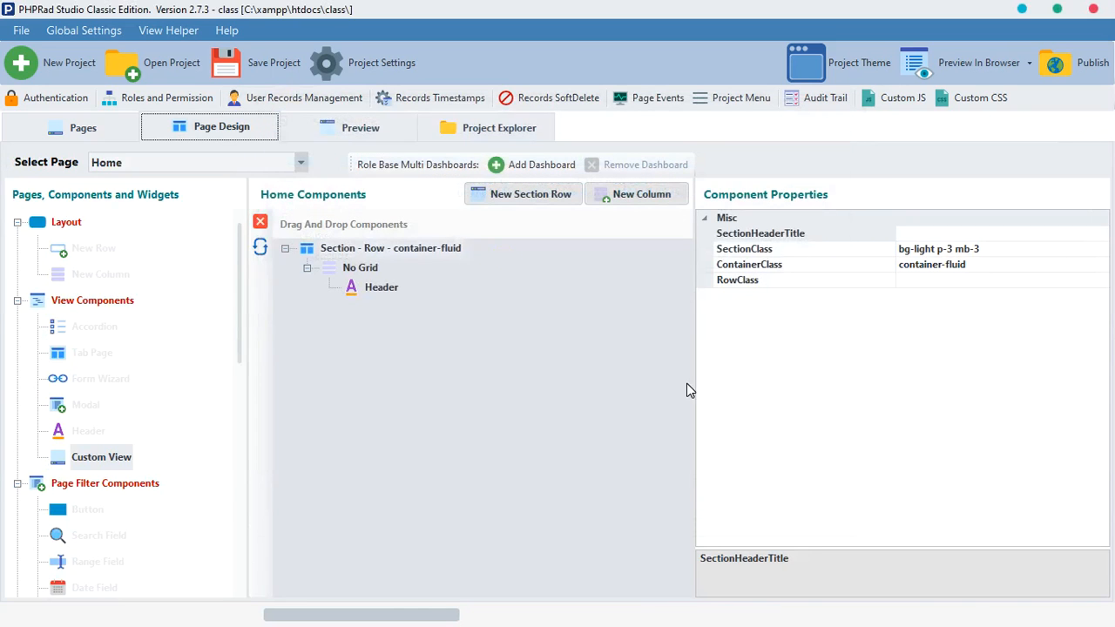
Step: Publish the updated project to the preview and reload the admin's Products list in the Edge browser
{"action": "left_click", "coordinate": [361, 130]}
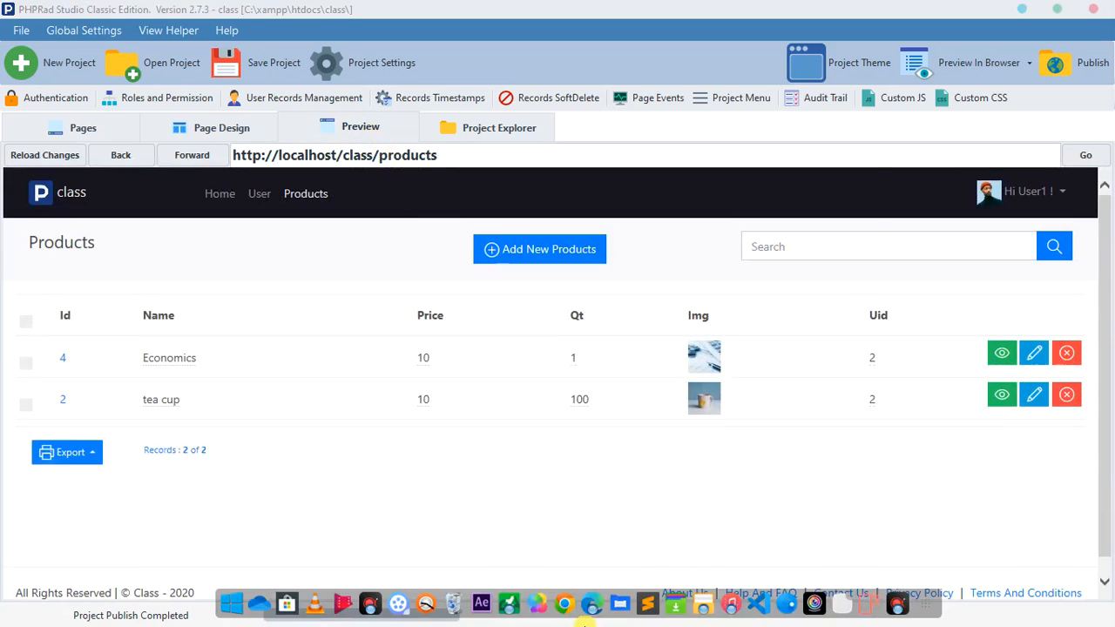
{"action": "left_click", "coordinate": [591, 607]}
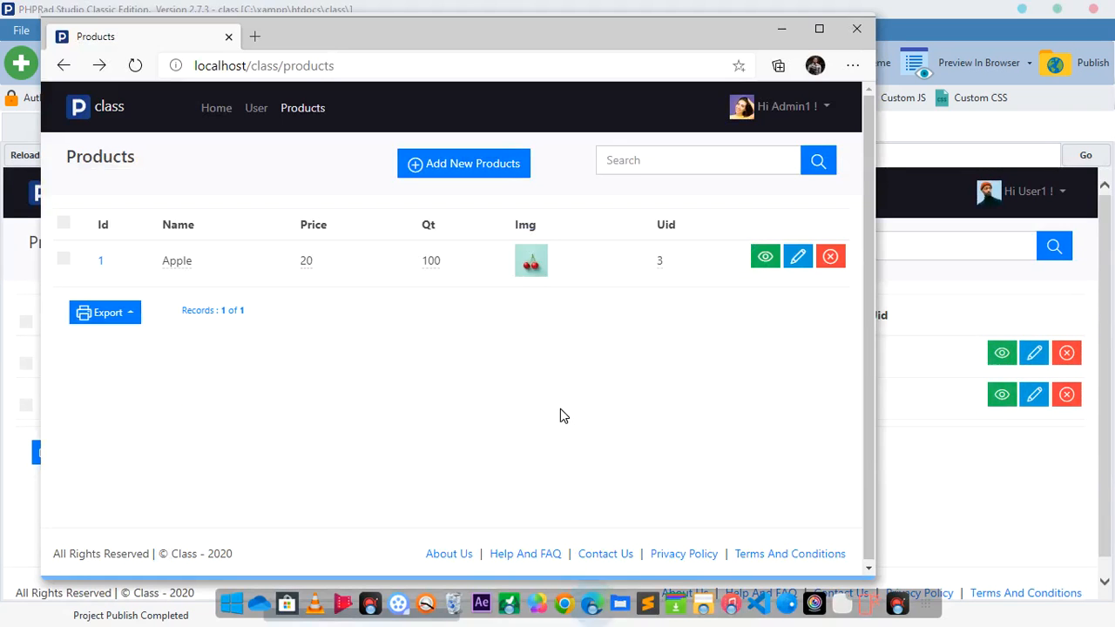
{"action": "left_click", "coordinate": [133, 66]}
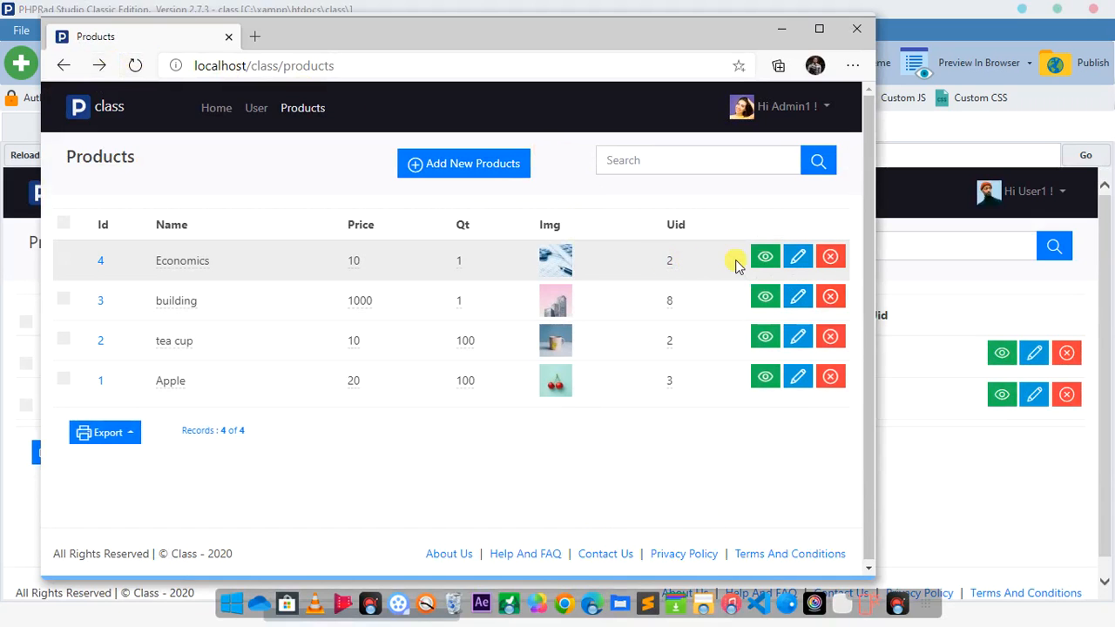
Step: Try to open the Economics, building and tea cup records for editing as admin, returning to the Products list after each
{"action": "left_click", "coordinate": [797, 257]}
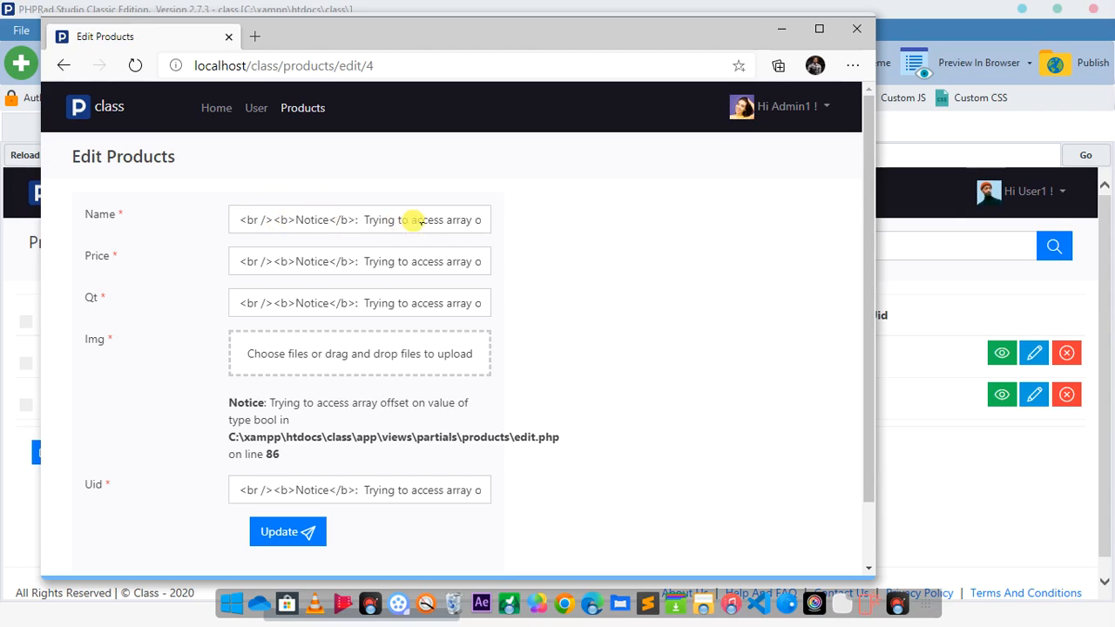
{"action": "left_click", "coordinate": [61, 66]}
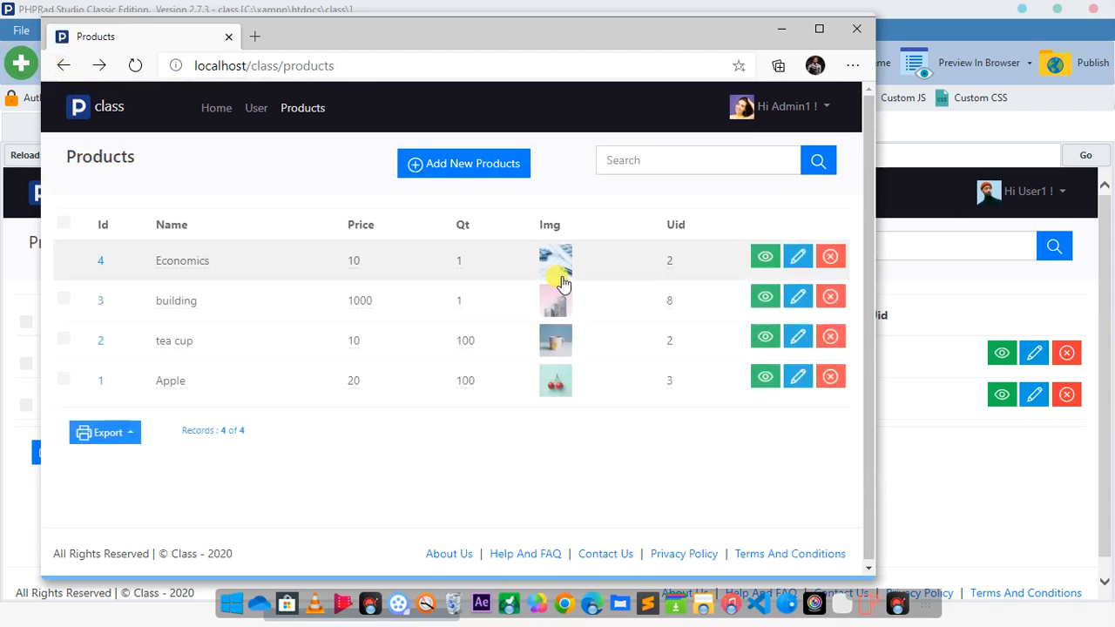
{"action": "left_click", "coordinate": [797, 300]}
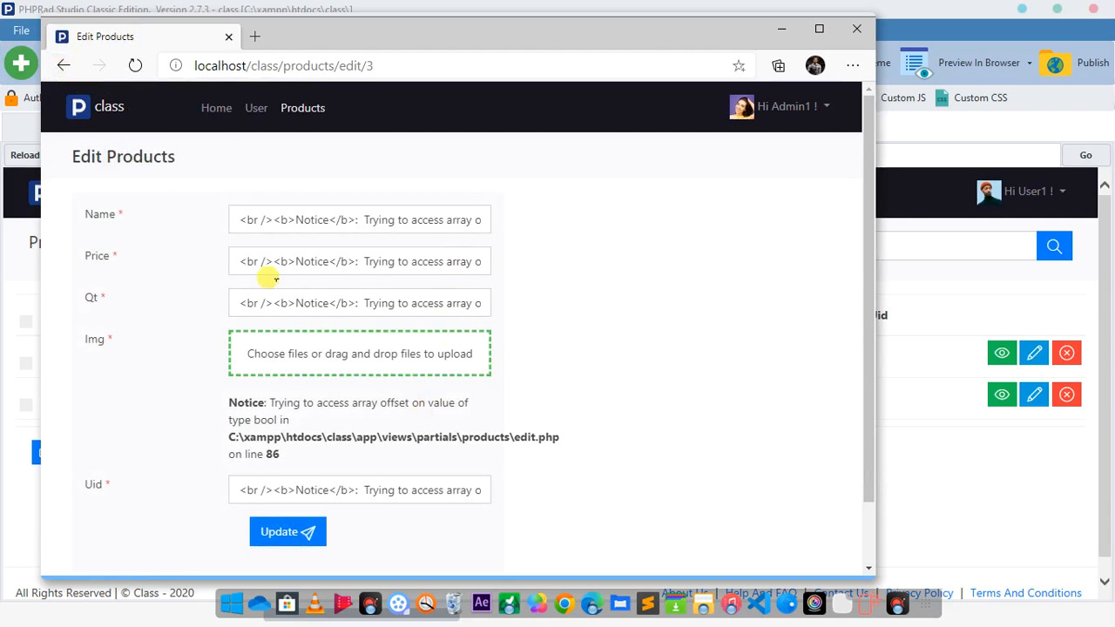
{"action": "left_click", "coordinate": [59, 66]}
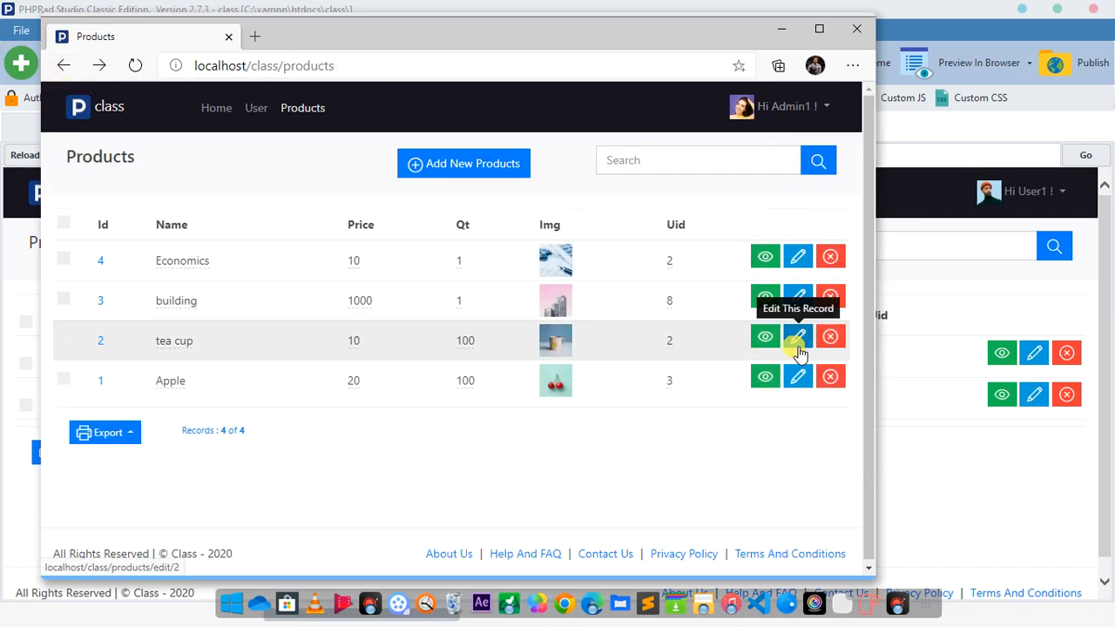
{"action": "left_click", "coordinate": [798, 346]}
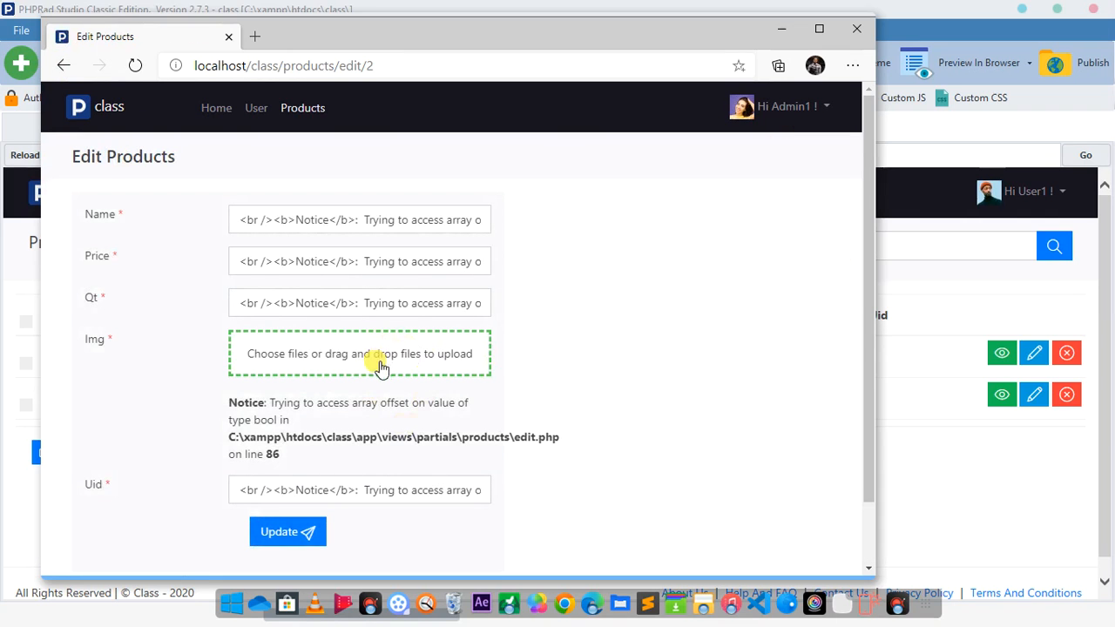
{"action": "left_click", "coordinate": [63, 65]}
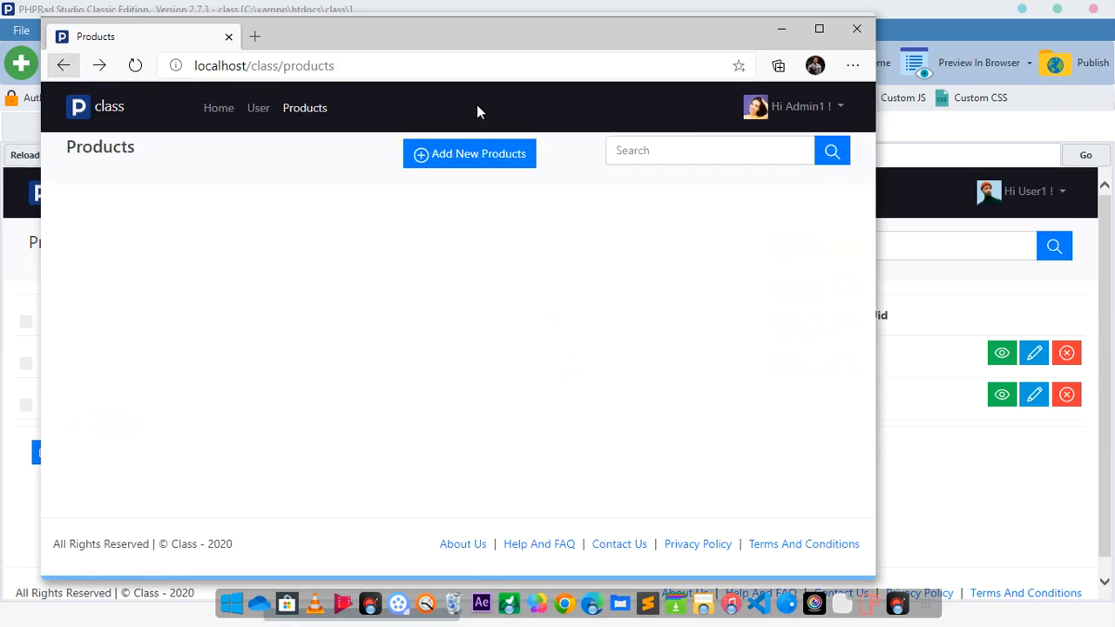
Step: Check the admin's id in the account details again and return to the Products list
{"action": "left_click", "coordinate": [823, 115]}
{"action": "left_click", "coordinate": [784, 148]}
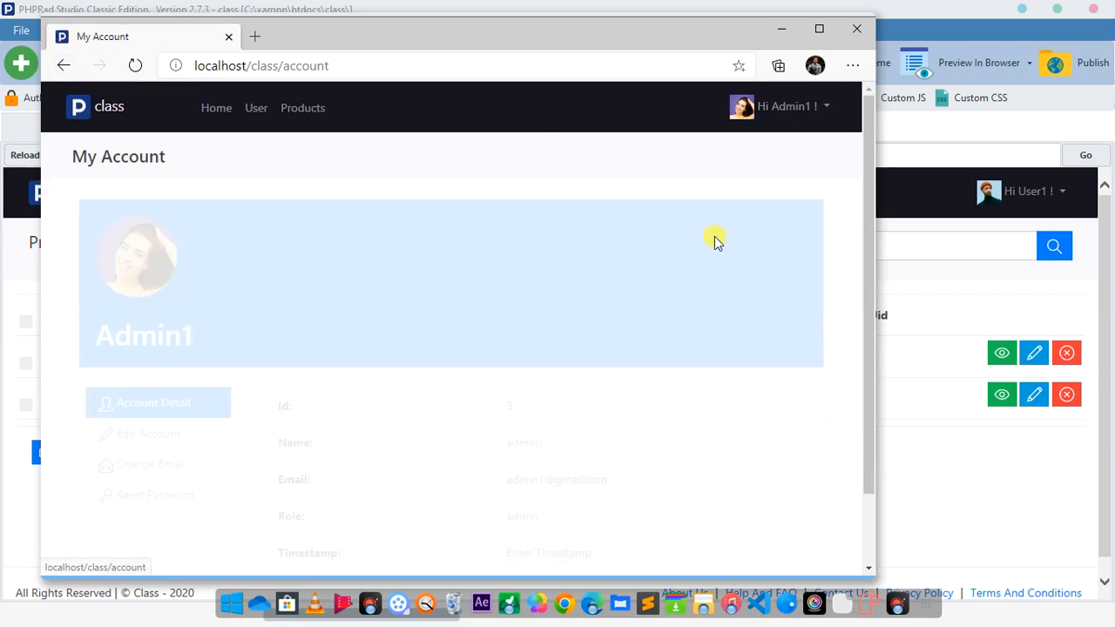
{"action": "left_click", "coordinate": [63, 65]}
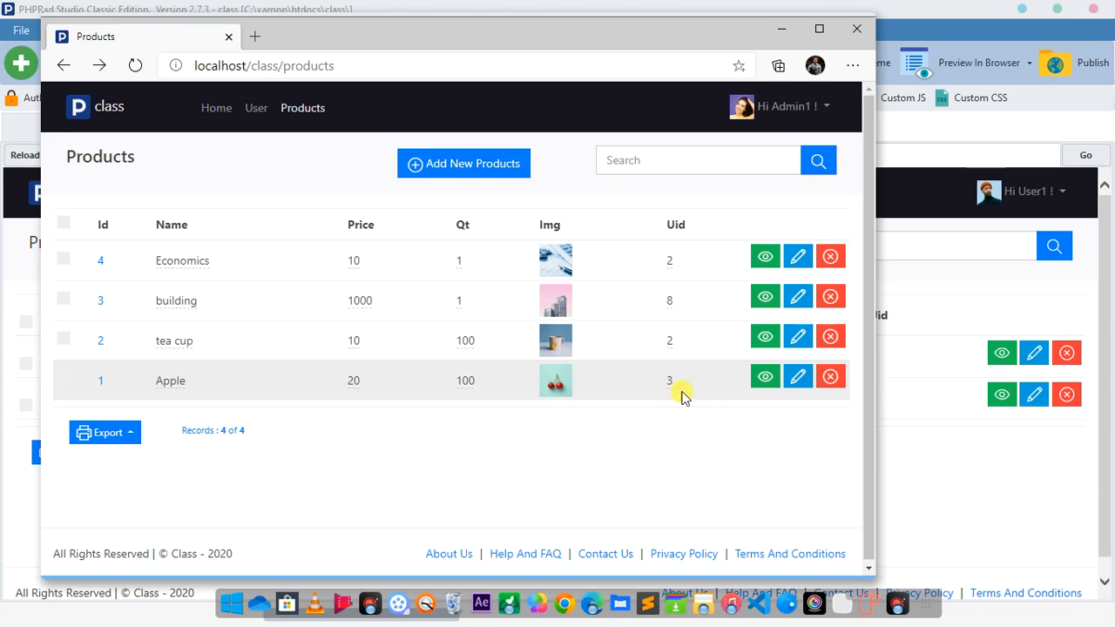
Step: Open the Apple record for editing as admin, look over its form and return to the Products list
{"action": "left_click", "coordinate": [800, 385]}
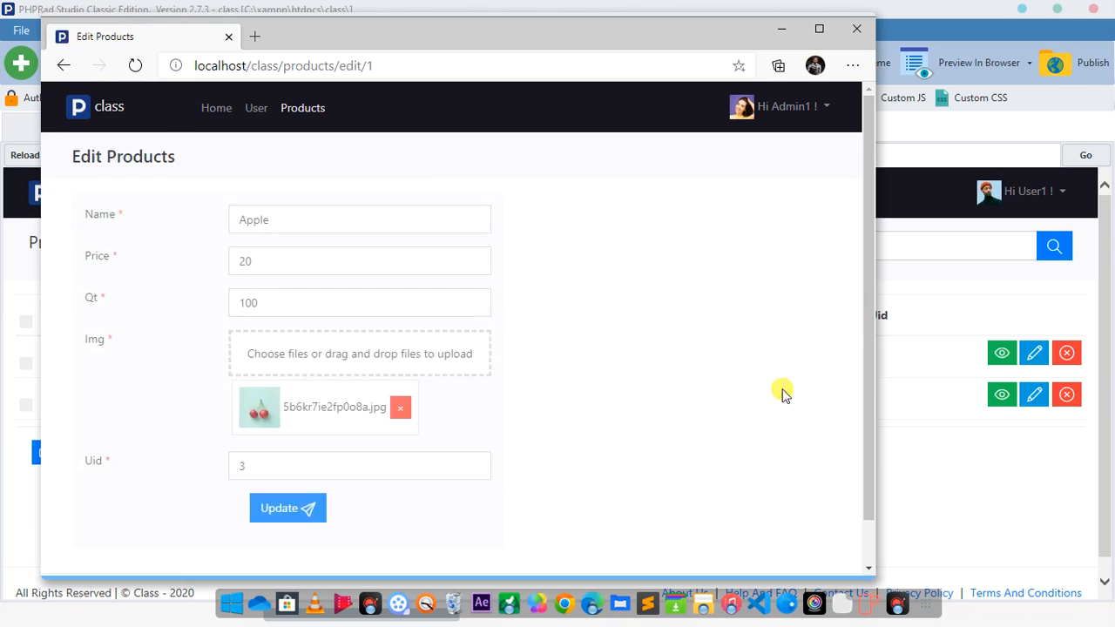
{"action": "scroll", "coordinate": [373, 345], "scroll_direction": "down", "scroll_amount": 2}
{"action": "scroll", "coordinate": [369, 369], "scroll_direction": "up", "scroll_amount": 2}
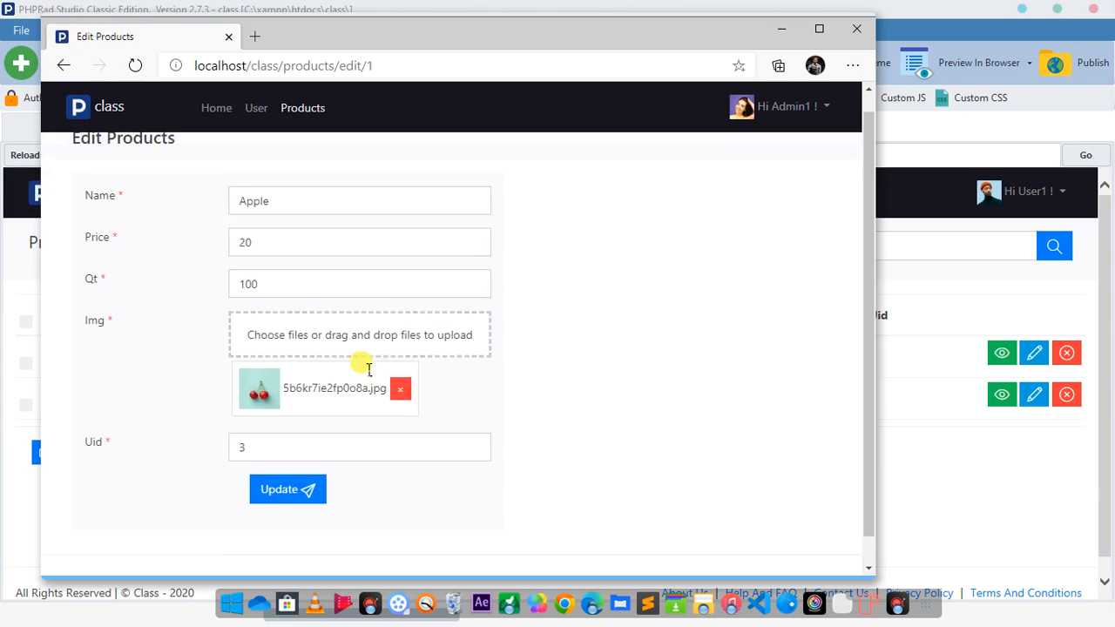
{"action": "left_click", "coordinate": [63, 65]}
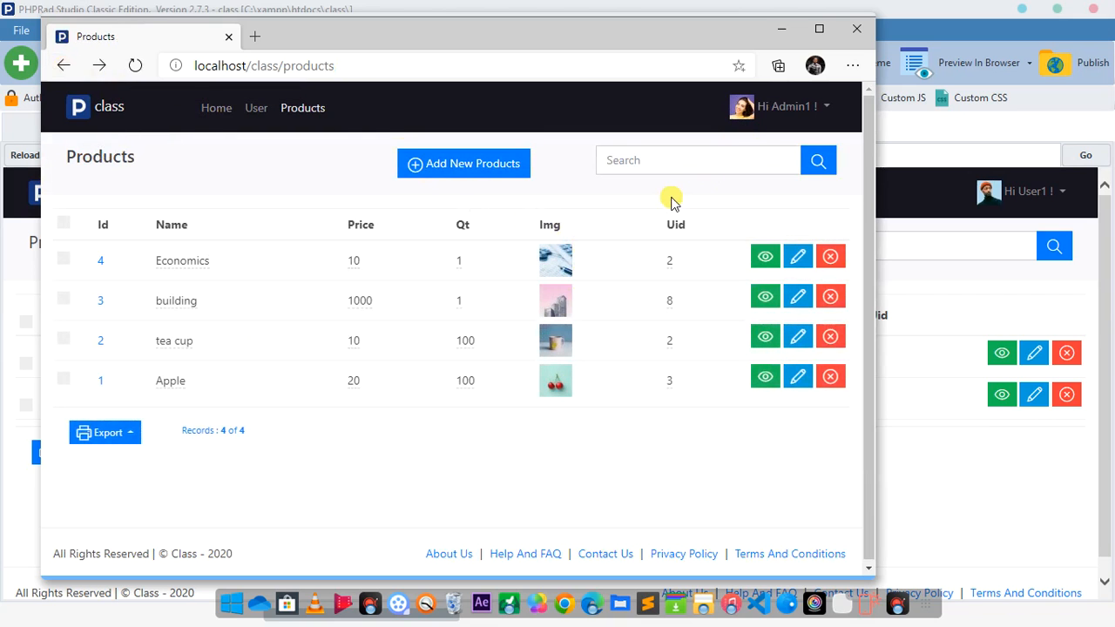
Step: Switch back to PHPRad, allow the admin role to edit all products records in the user record settings, and publish the project to the preview
{"action": "left_click", "coordinate": [4, 279]}
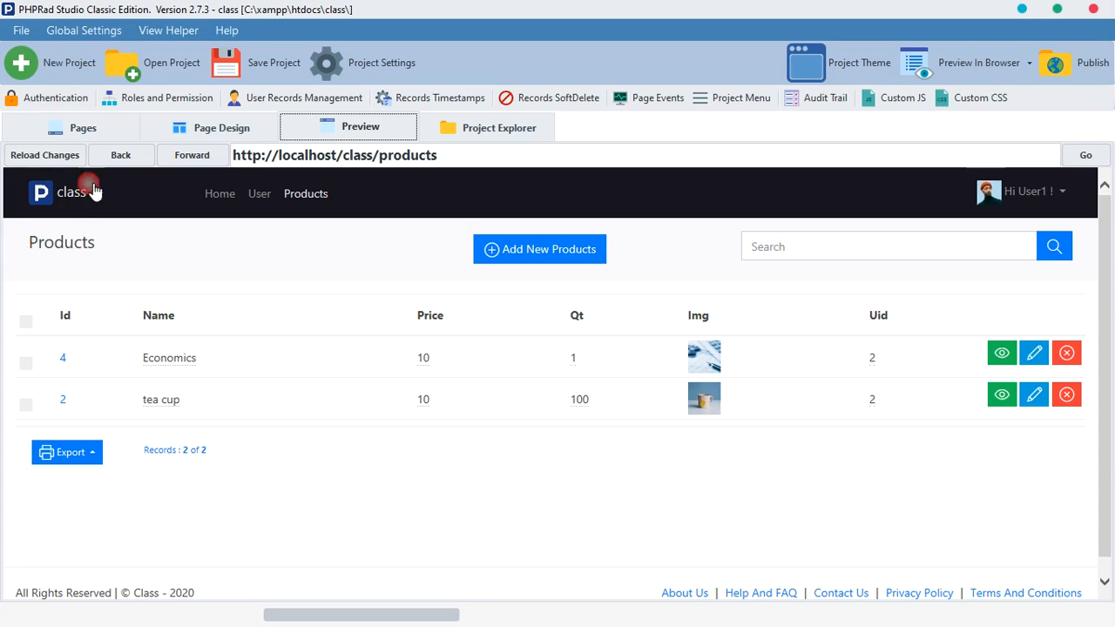
{"action": "left_click", "coordinate": [248, 99]}
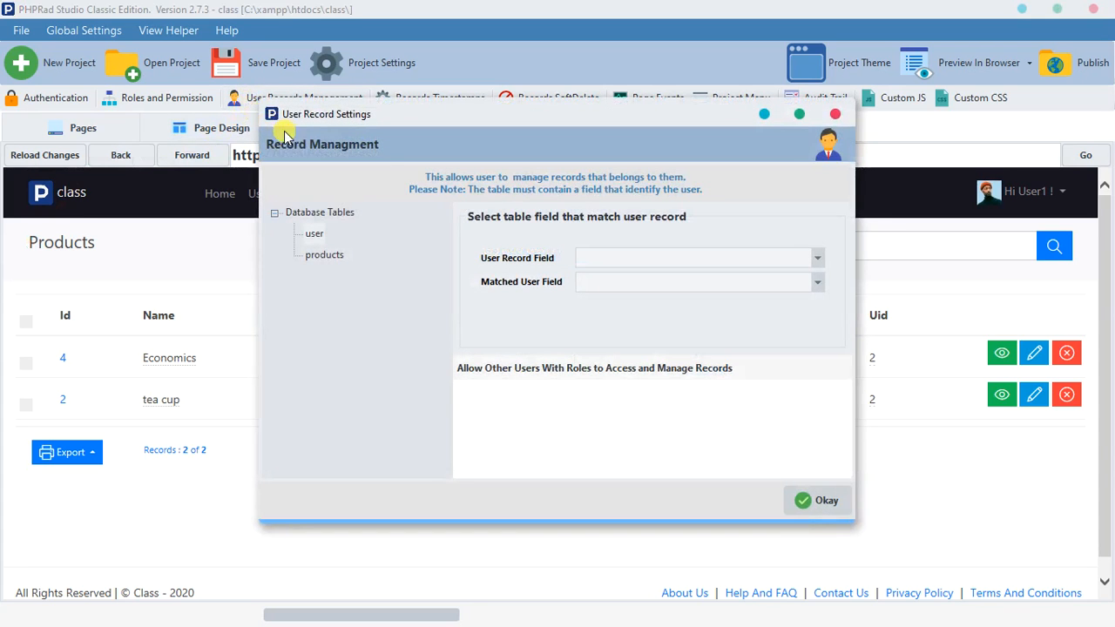
{"action": "left_click", "coordinate": [319, 256]}
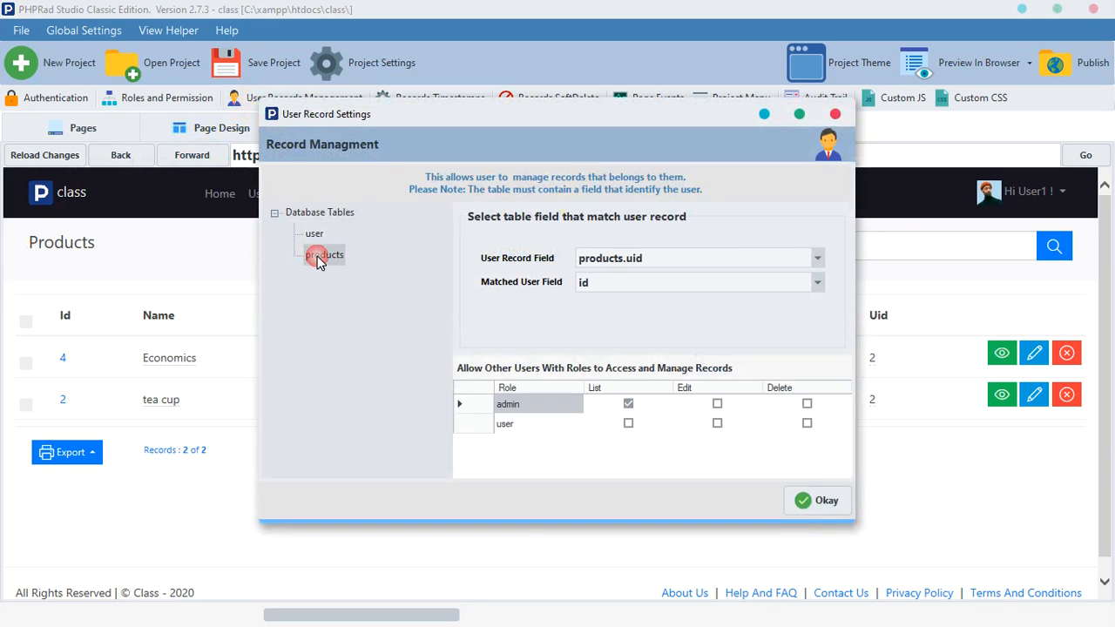
{"action": "left_click", "coordinate": [718, 405]}
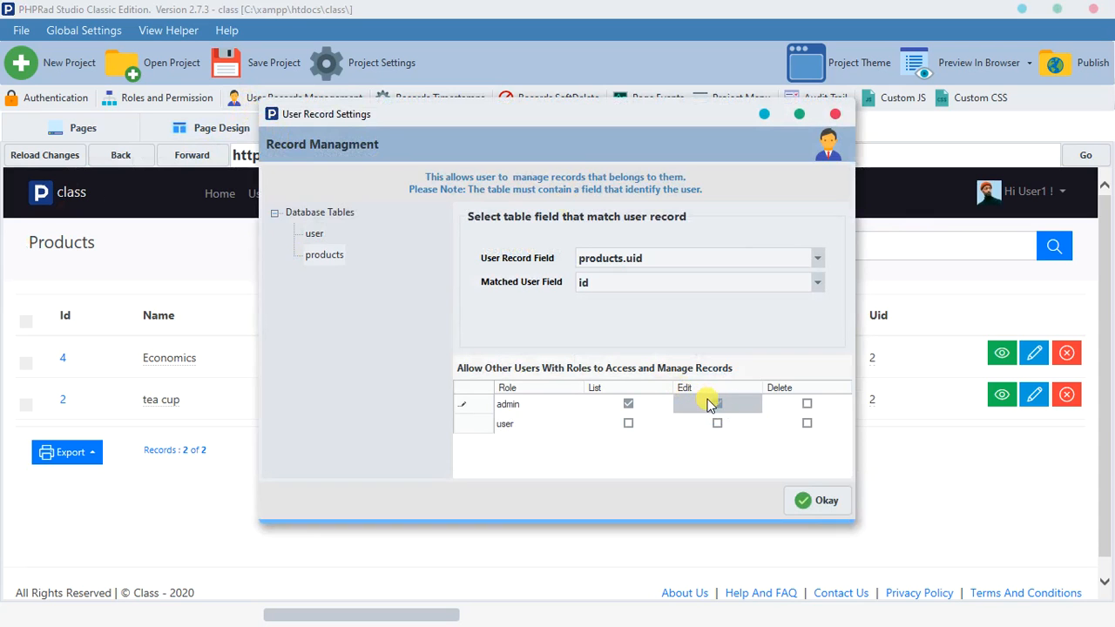
{"action": "left_click", "coordinate": [802, 500]}
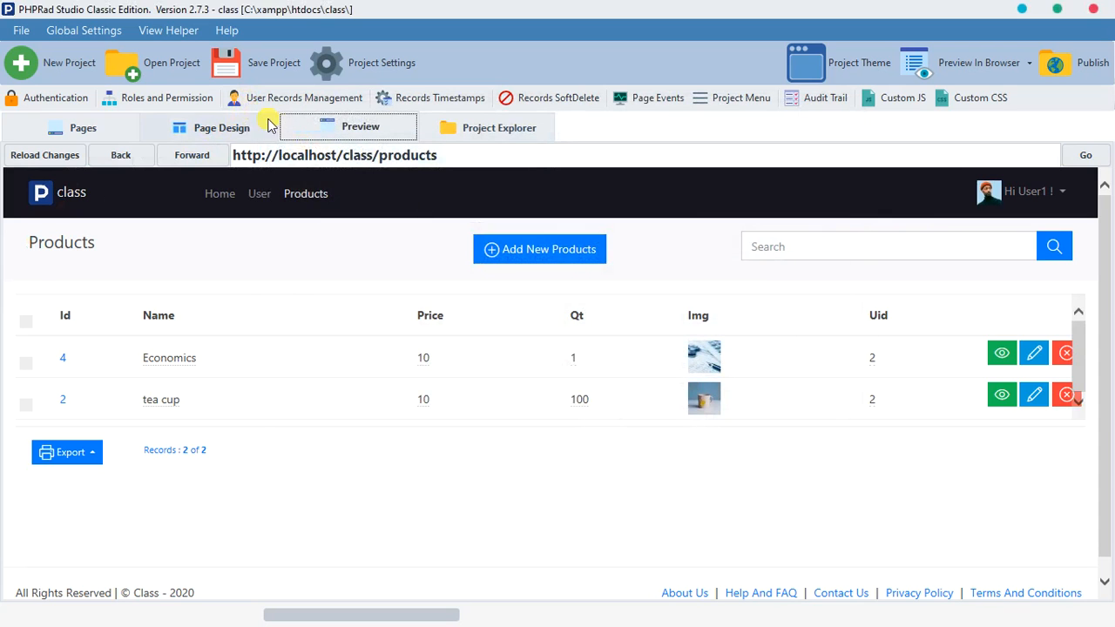
{"action": "left_click", "coordinate": [274, 132]}
{"action": "left_click", "coordinate": [360, 128]}
Step: Switch to Edge, open the Economics record for editing as admin and return to the Products list
{"action": "left_click", "coordinate": [591, 604]}
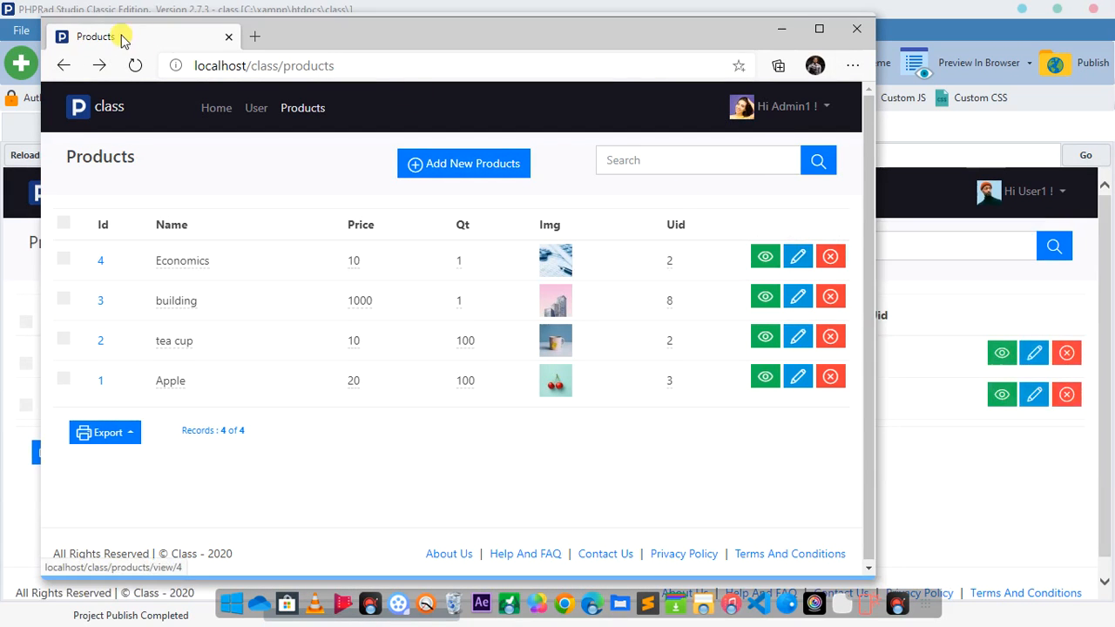
{"action": "left_click", "coordinate": [798, 256]}
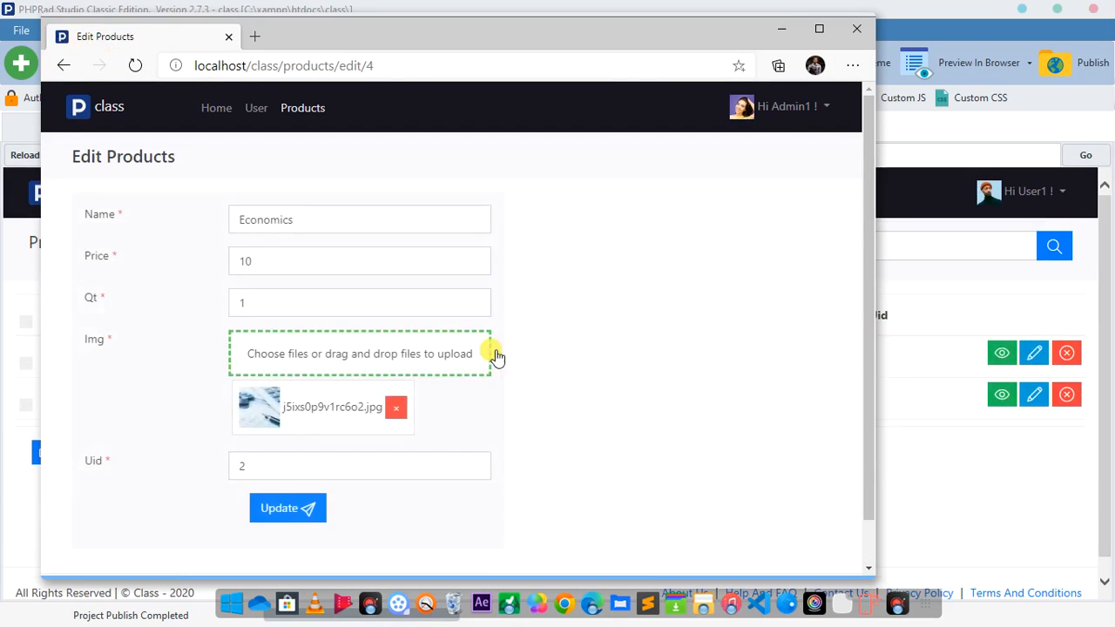
{"action": "left_click", "coordinate": [63, 69]}
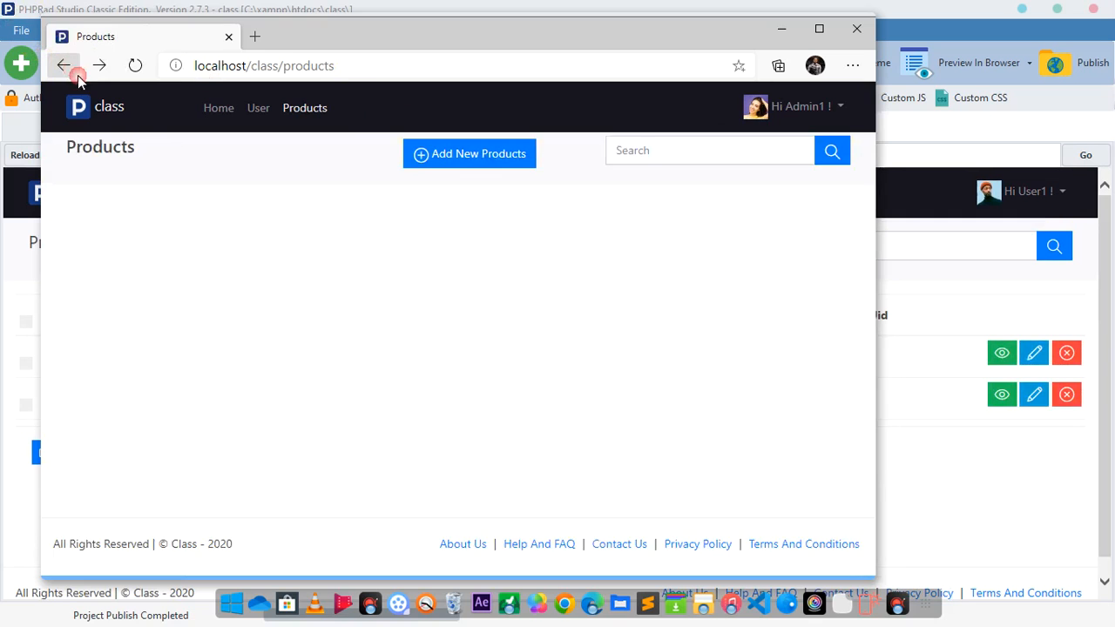
Step: Try repeatedly to delete the Economics record from the Products list as admin in Edge
{"action": "left_click", "coordinate": [5, 325]}
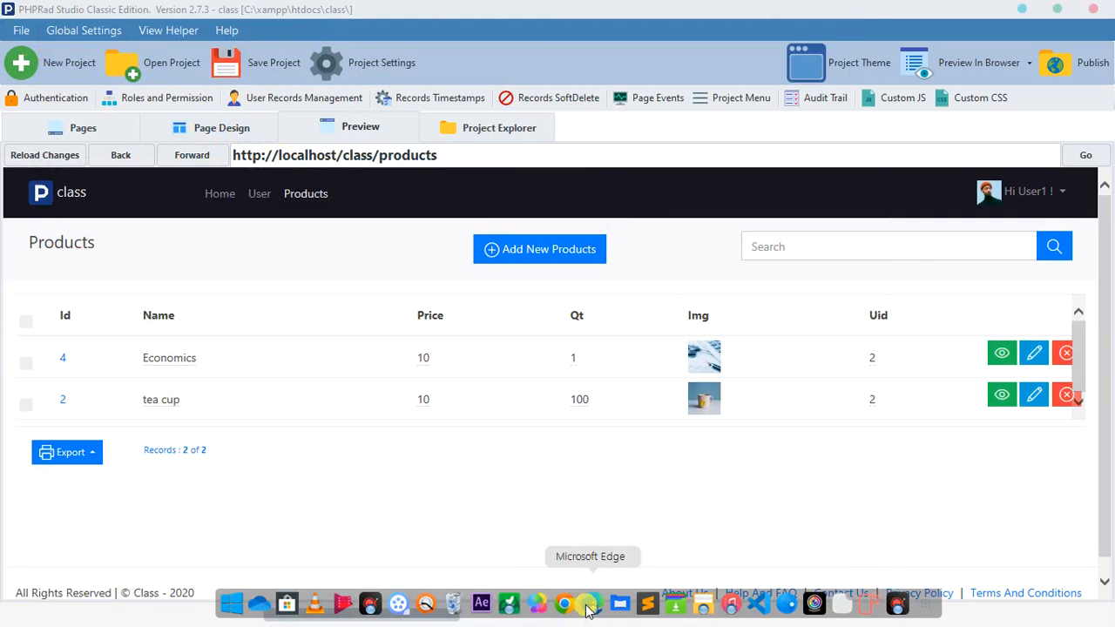
{"action": "left_click", "coordinate": [592, 603]}
{"action": "left_click", "coordinate": [830, 258]}
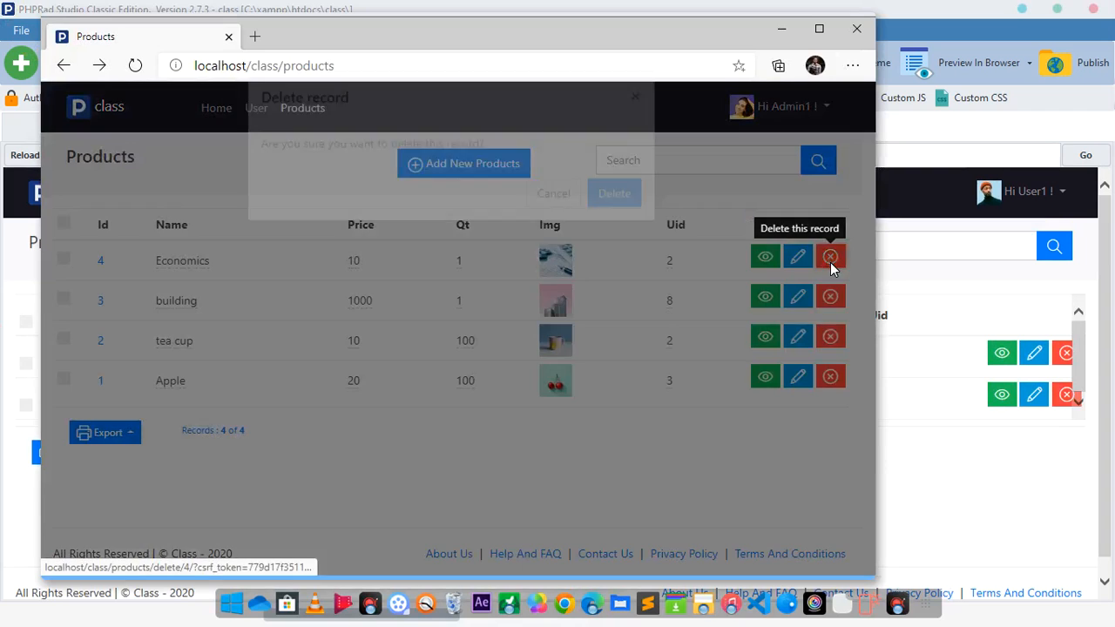
{"action": "left_click", "coordinate": [614, 226]}
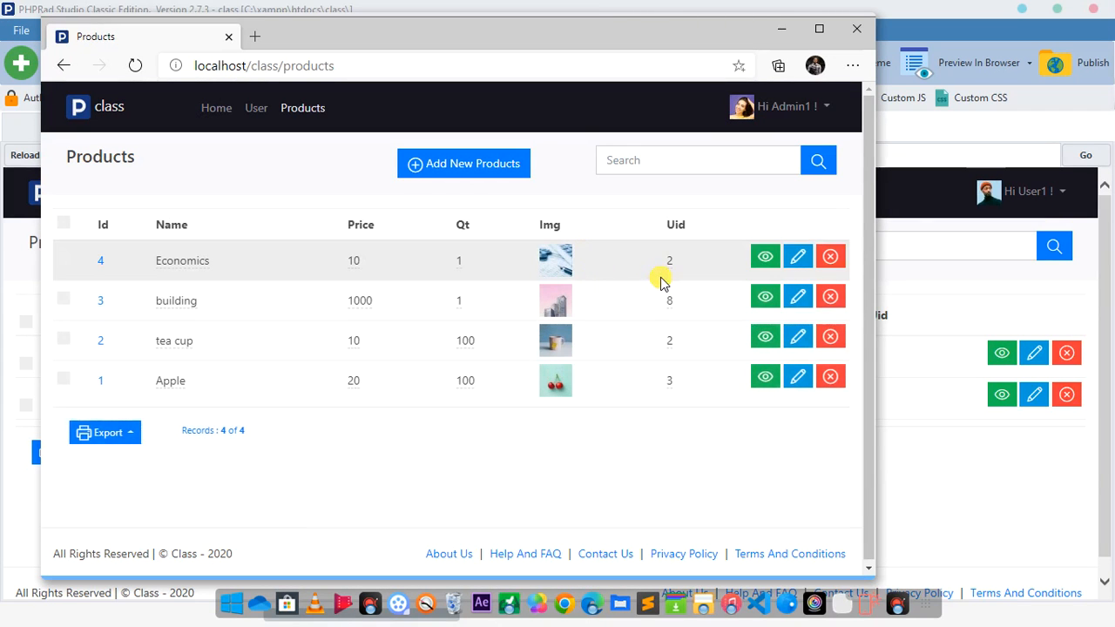
{"action": "left_click", "coordinate": [828, 256]}
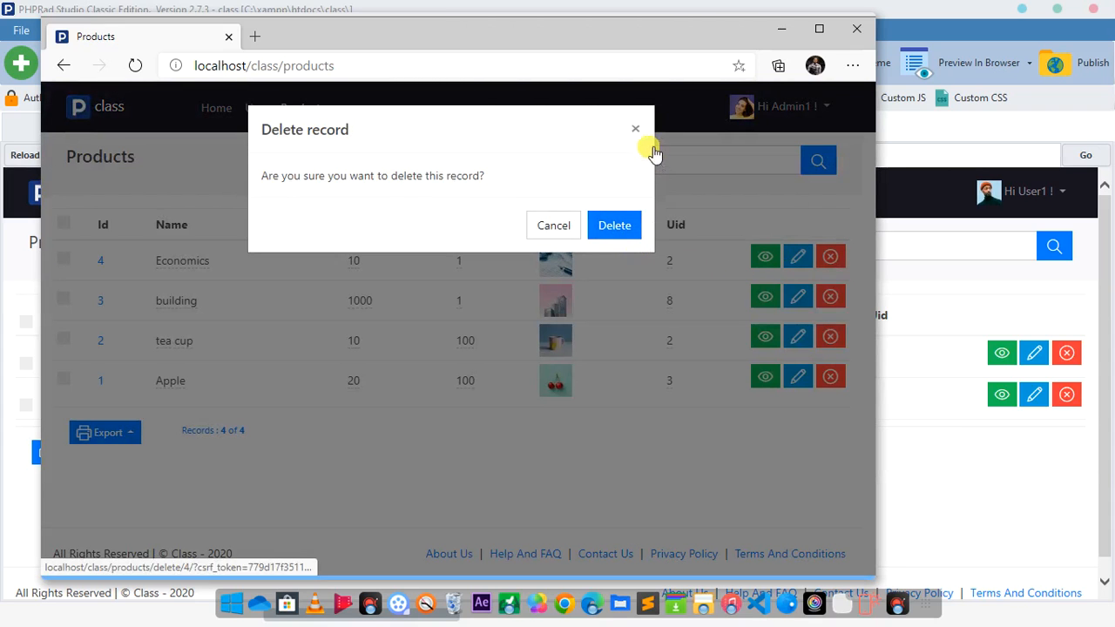
{"action": "left_click", "coordinate": [615, 226]}
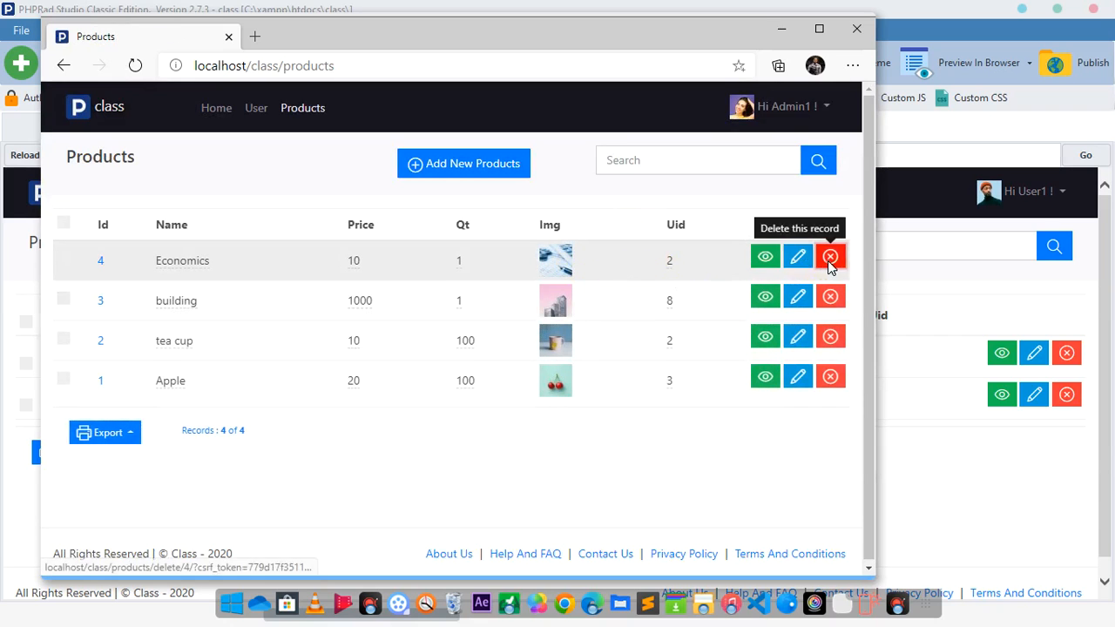
{"action": "left_click", "coordinate": [830, 257]}
{"action": "left_click", "coordinate": [614, 225]}
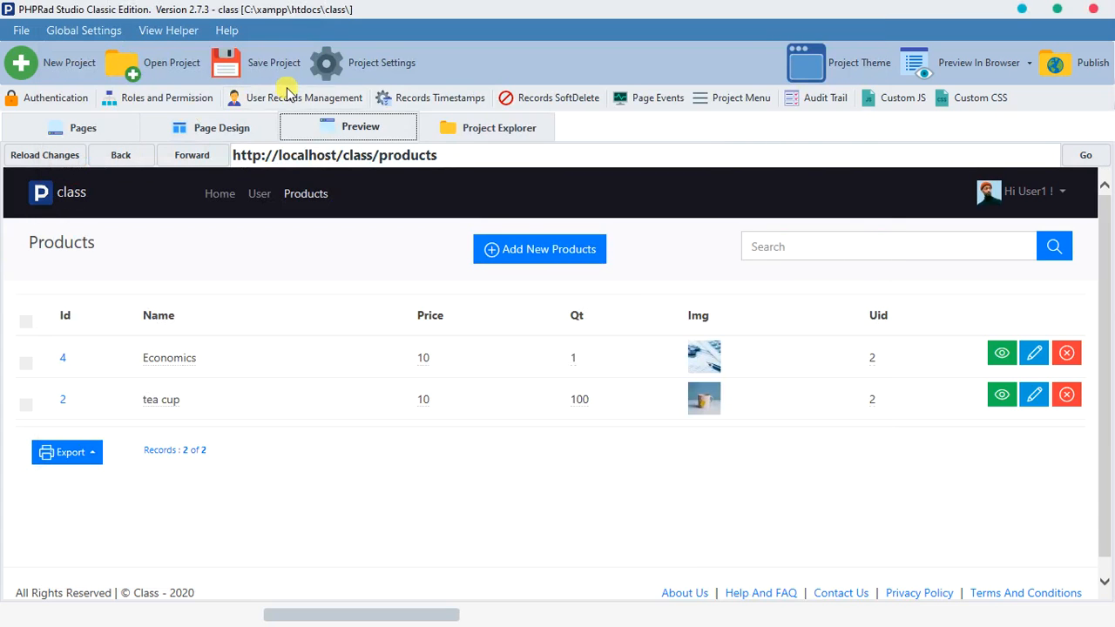
Step: In PHPRad, allow the admin role to delete all products records in the user record settings and publish the project to the preview
{"action": "left_click", "coordinate": [348, 99]}
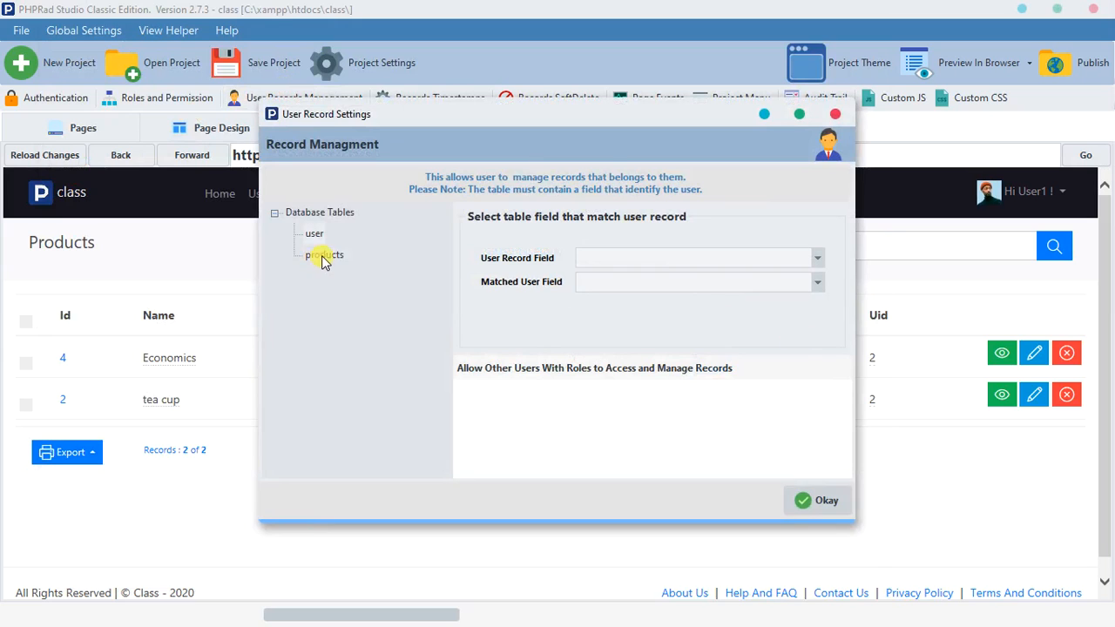
{"action": "left_click", "coordinate": [324, 255]}
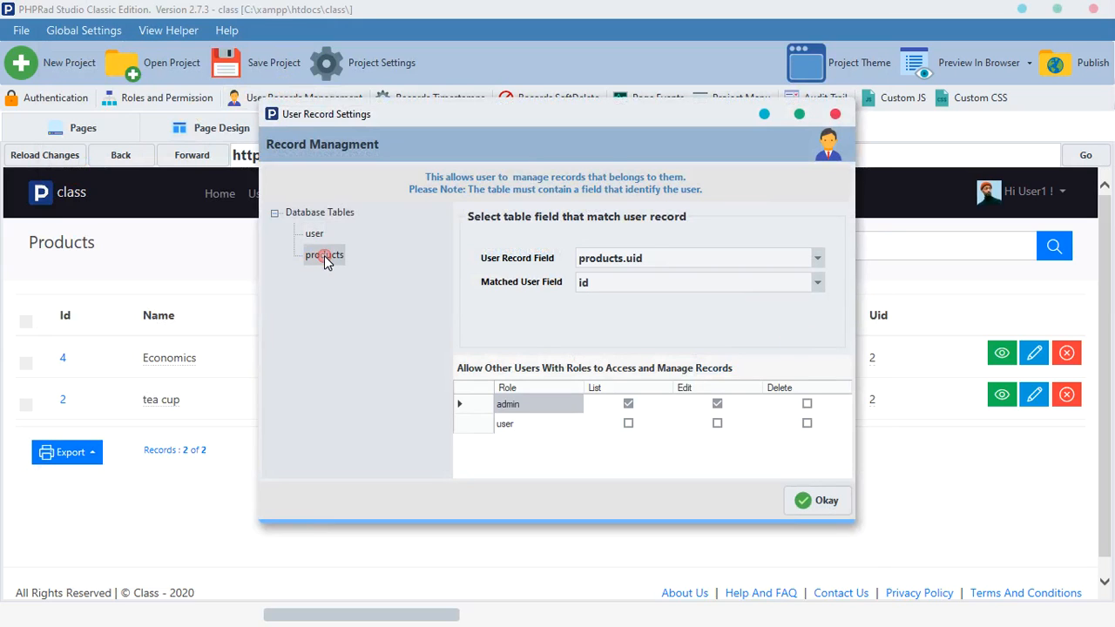
{"action": "left_click", "coordinate": [809, 405]}
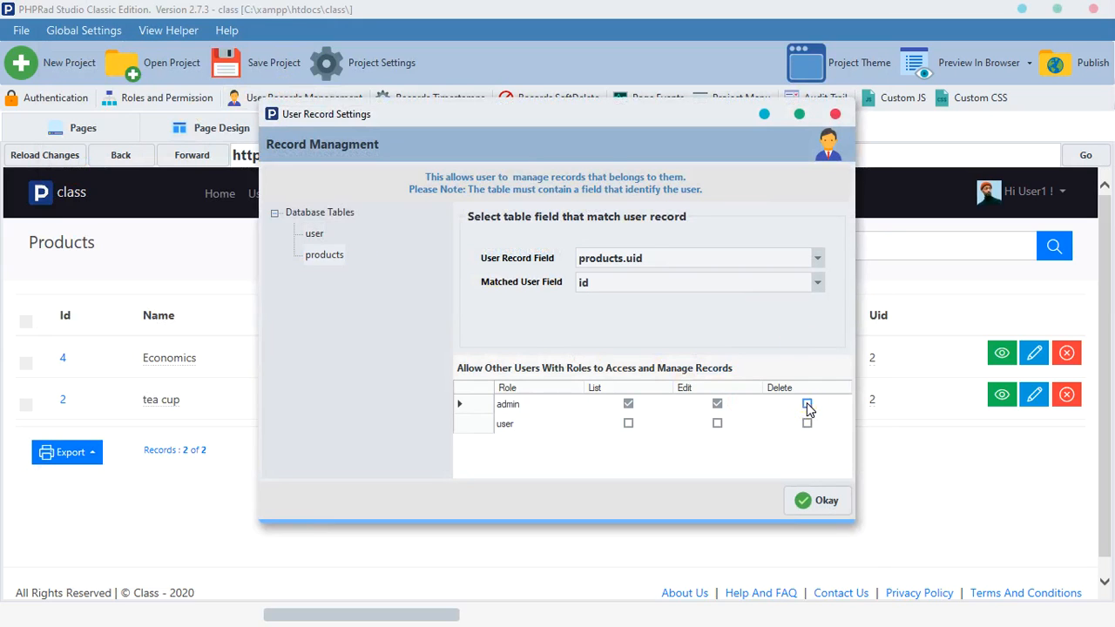
{"action": "left_click", "coordinate": [807, 403]}
{"action": "left_click", "coordinate": [810, 500]}
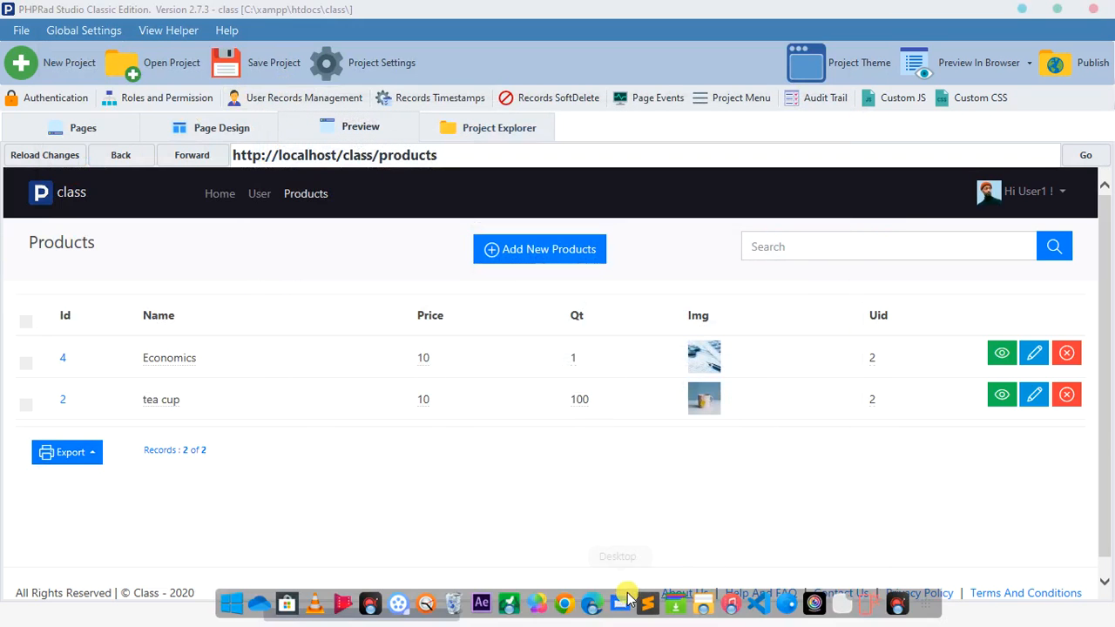
{"action": "left_click", "coordinate": [340, 129]}
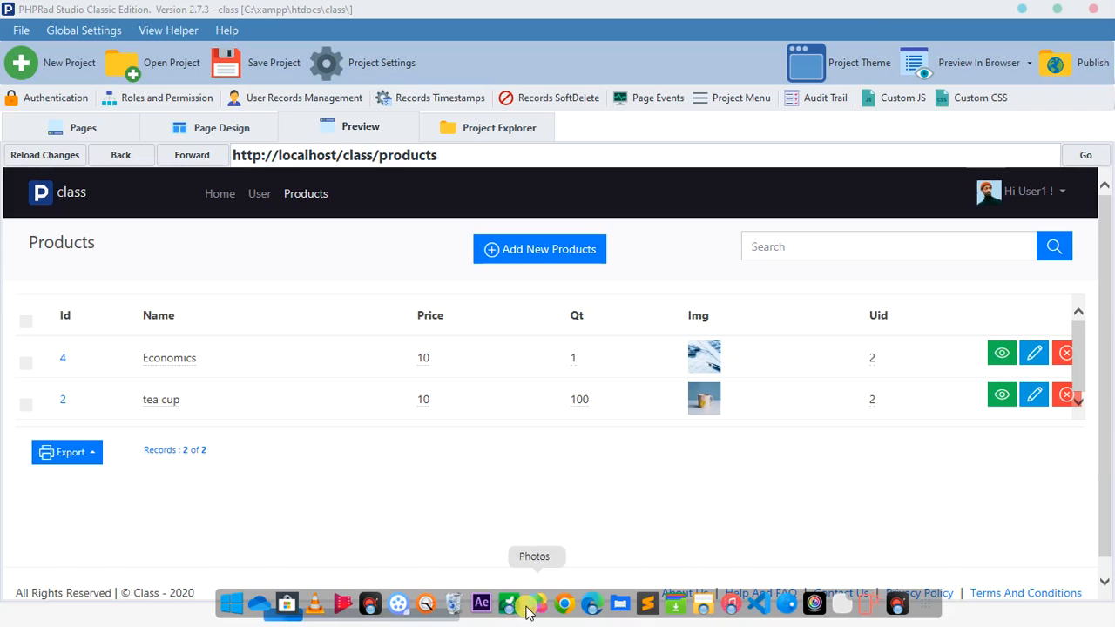
Step: Switch to Edge, delete the Economics record from the Products list as admin and open the home page
{"action": "left_click", "coordinate": [590, 603]}
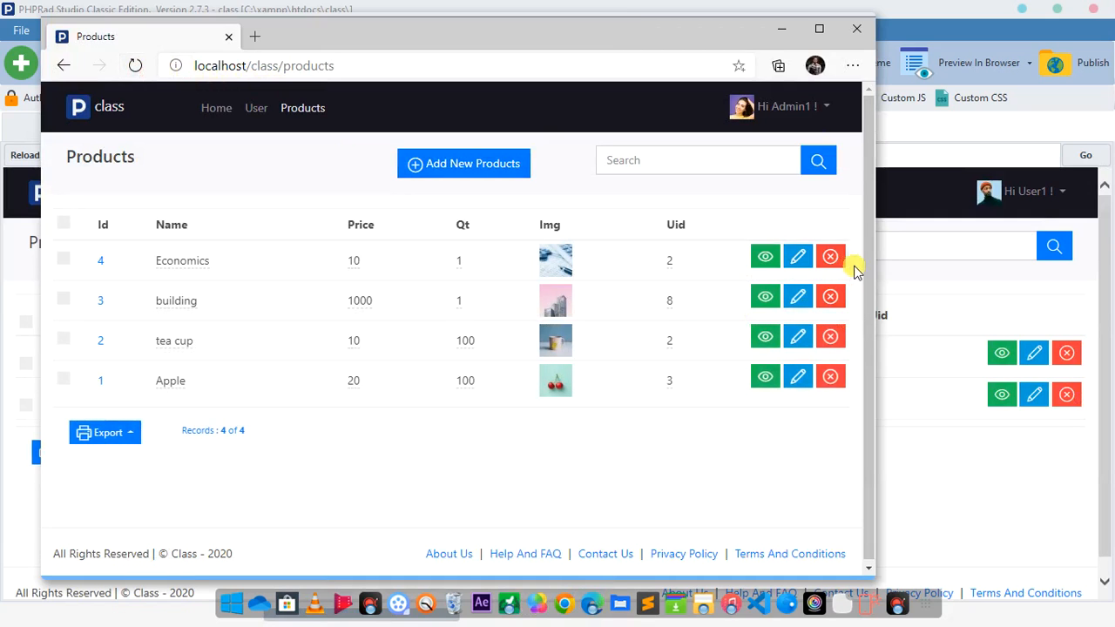
{"action": "left_click", "coordinate": [832, 256]}
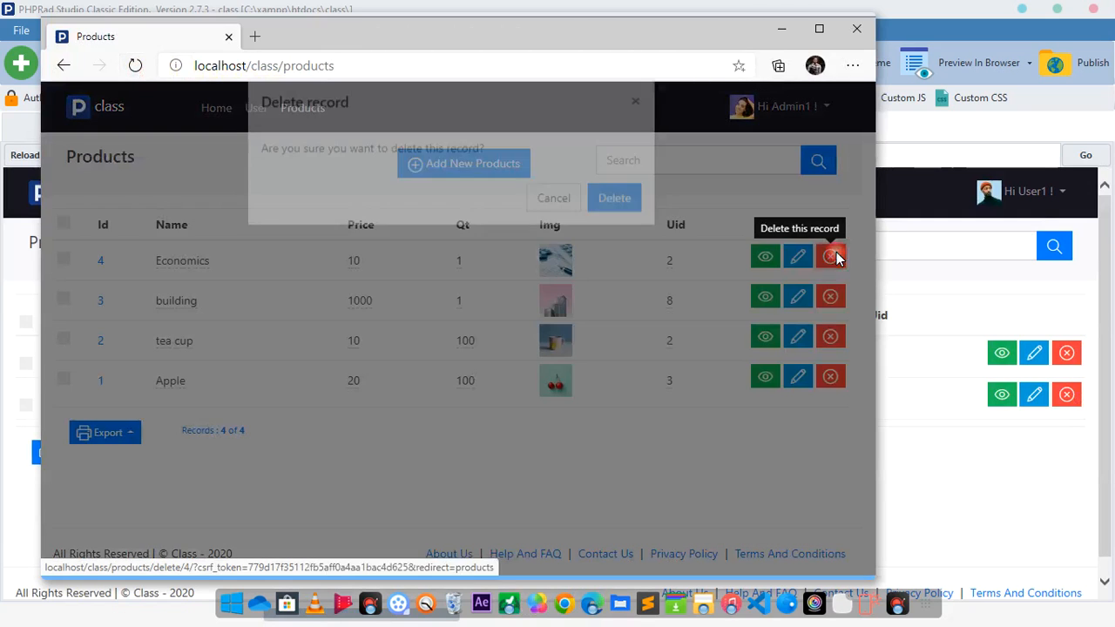
{"action": "left_click", "coordinate": [611, 239]}
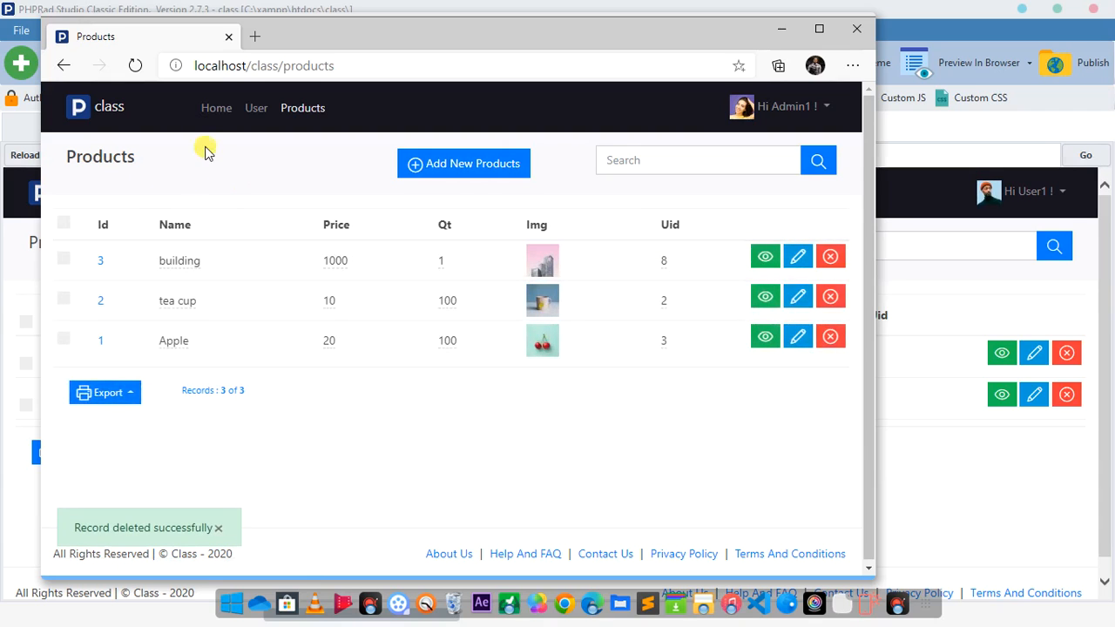
{"action": "left_click", "coordinate": [215, 111]}
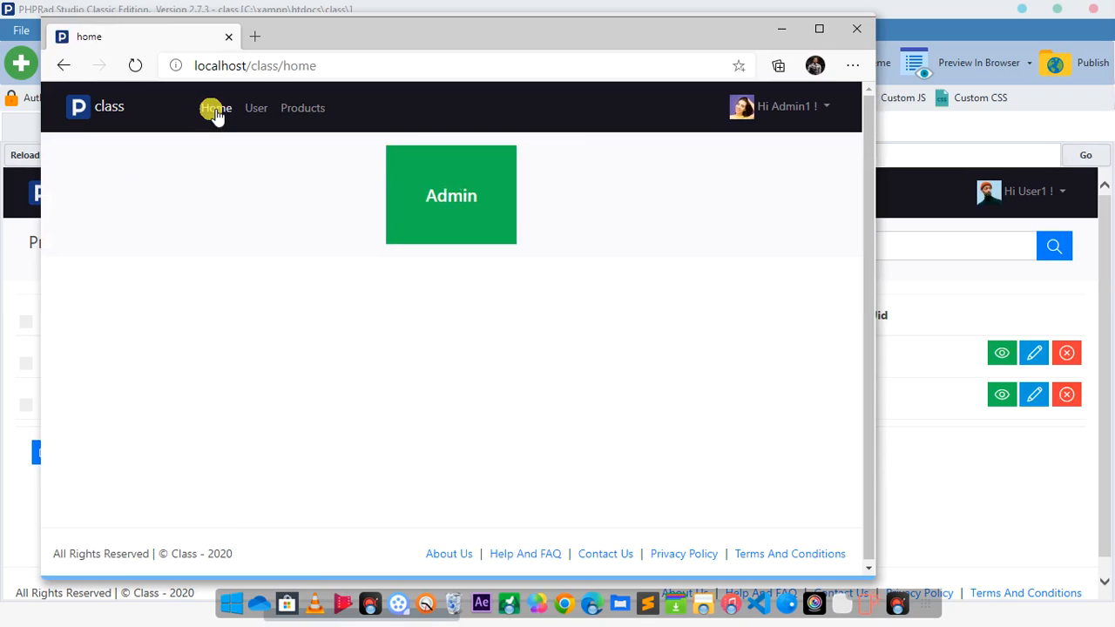
Step: Switch back to PHPRad and enter uid='.USER_ID.' as the Where condition statement of the products List Page
{"action": "left_click", "coordinate": [2, 251]}
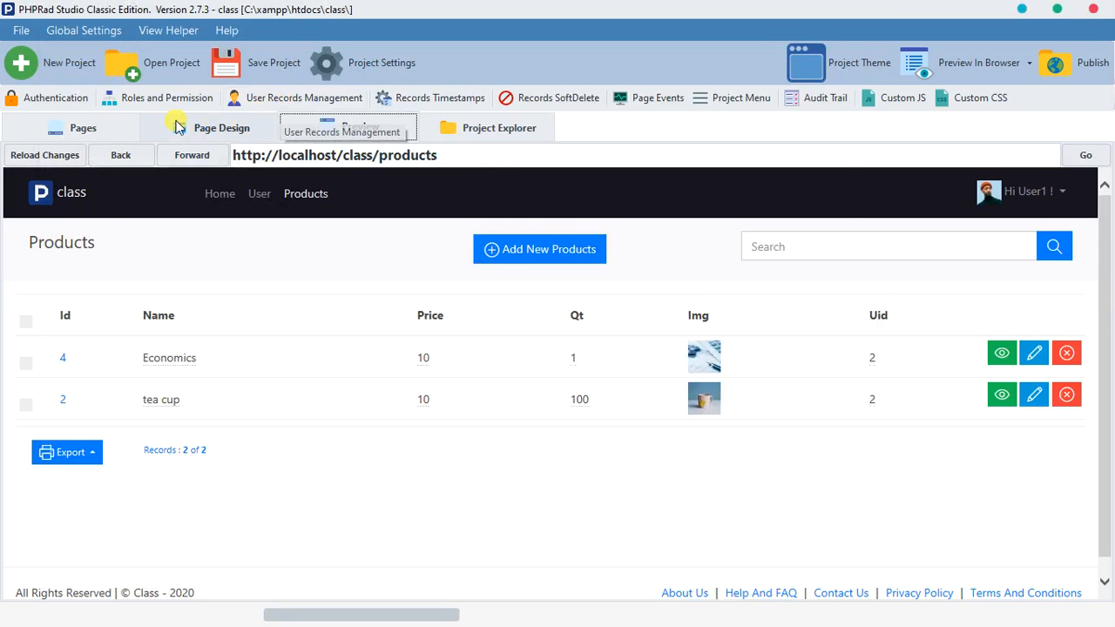
{"action": "left_click", "coordinate": [83, 128]}
{"action": "scroll", "coordinate": [366, 451], "scroll_direction": "down", "scroll_amount": 1}
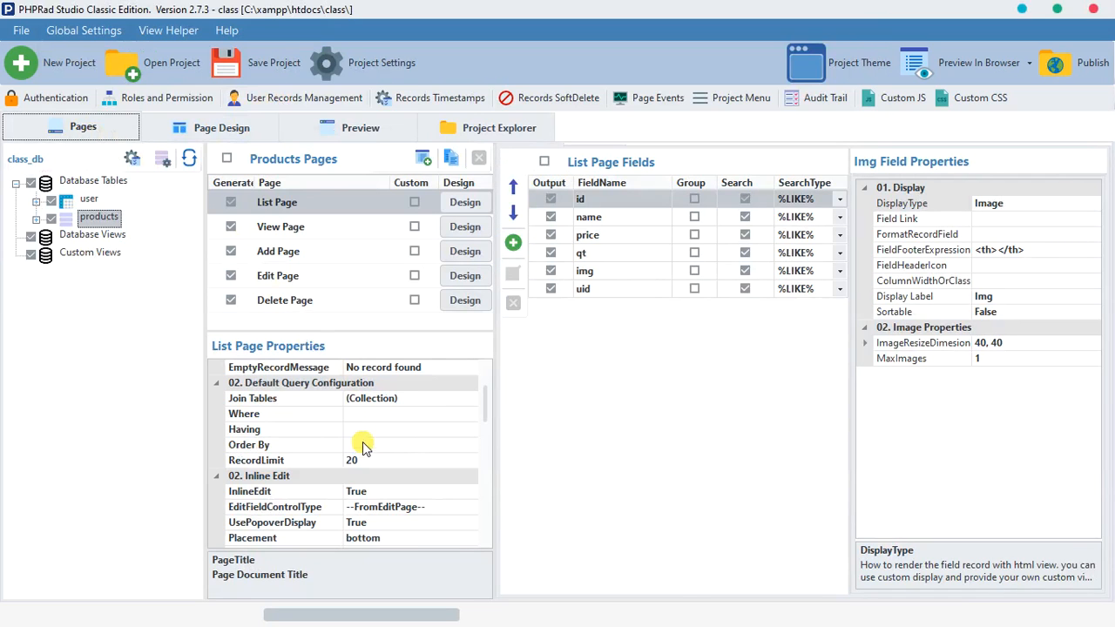
{"action": "scroll", "coordinate": [360, 447], "scroll_direction": "up", "scroll_amount": 1}
{"action": "left_click", "coordinate": [387, 462]}
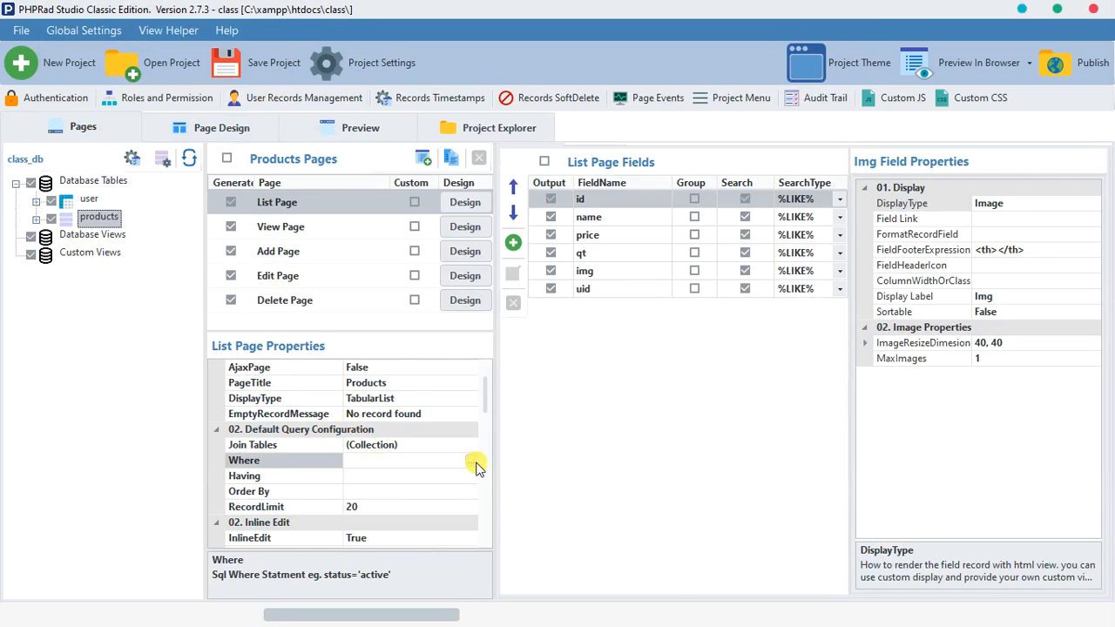
{"action": "left_click", "coordinate": [475, 464]}
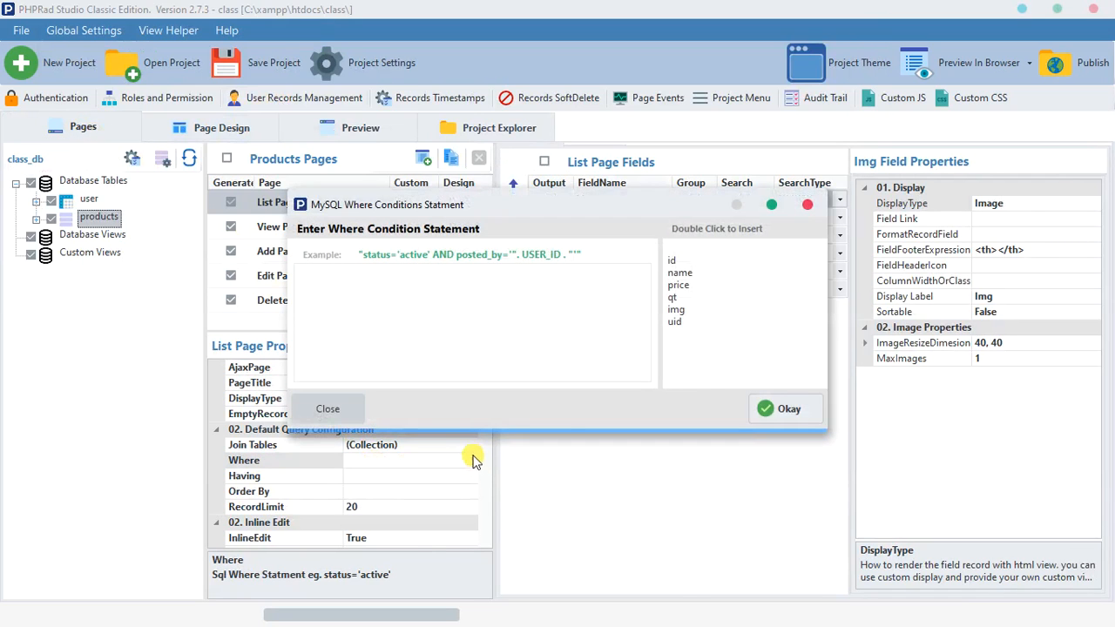
{"action": "left_click", "coordinate": [685, 275]}
{"action": "left_click", "coordinate": [677, 261]}
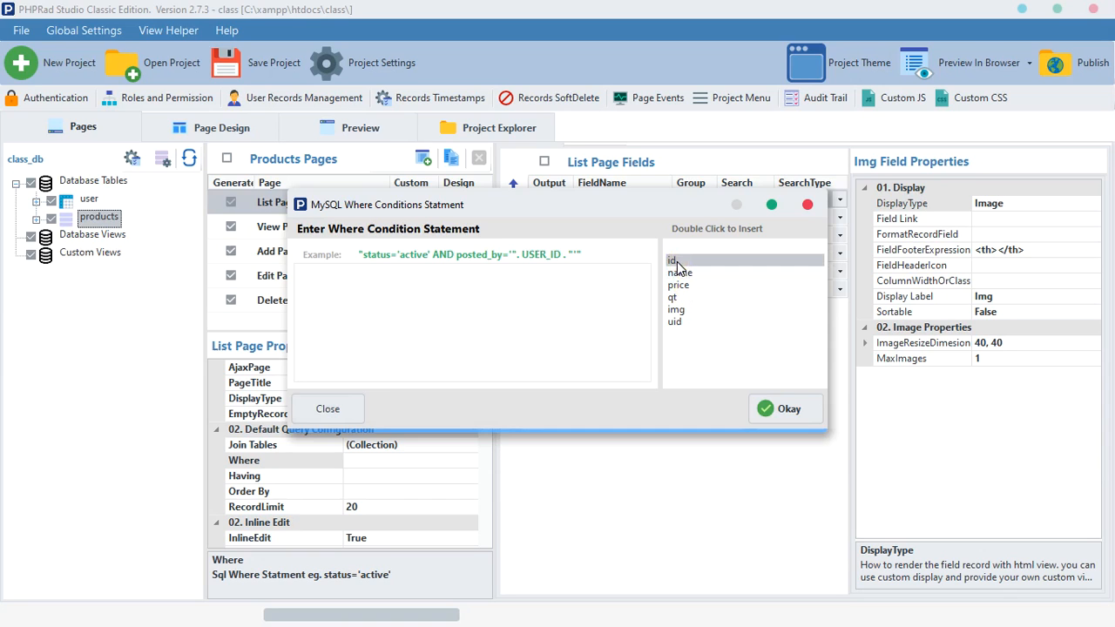
{"action": "double_click", "coordinate": [675, 322]}
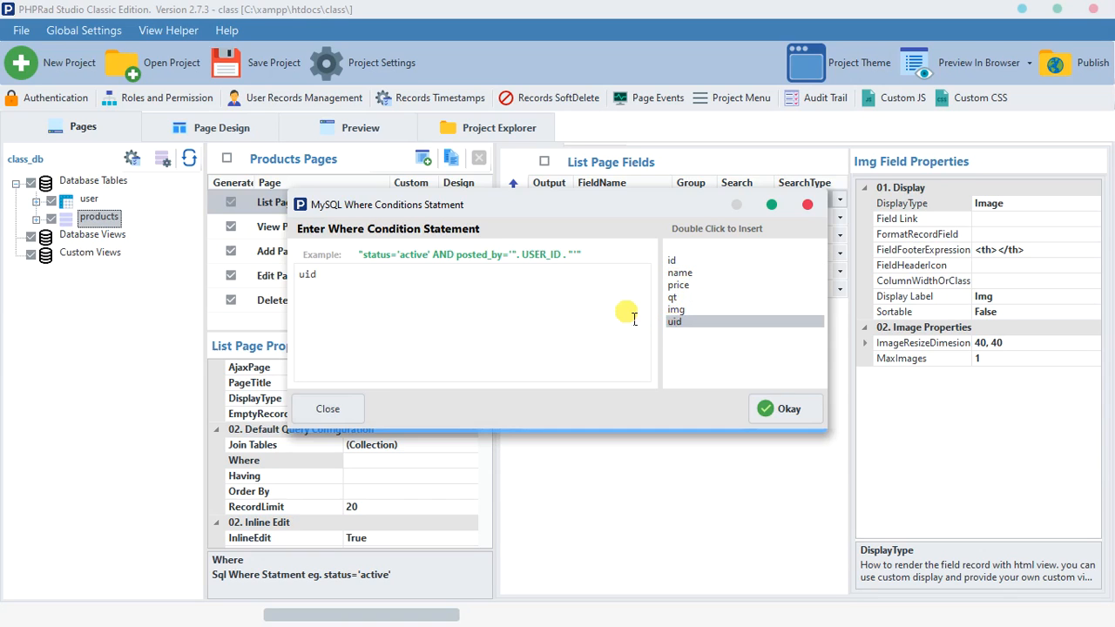
{"action": "left_click", "coordinate": [369, 277]}
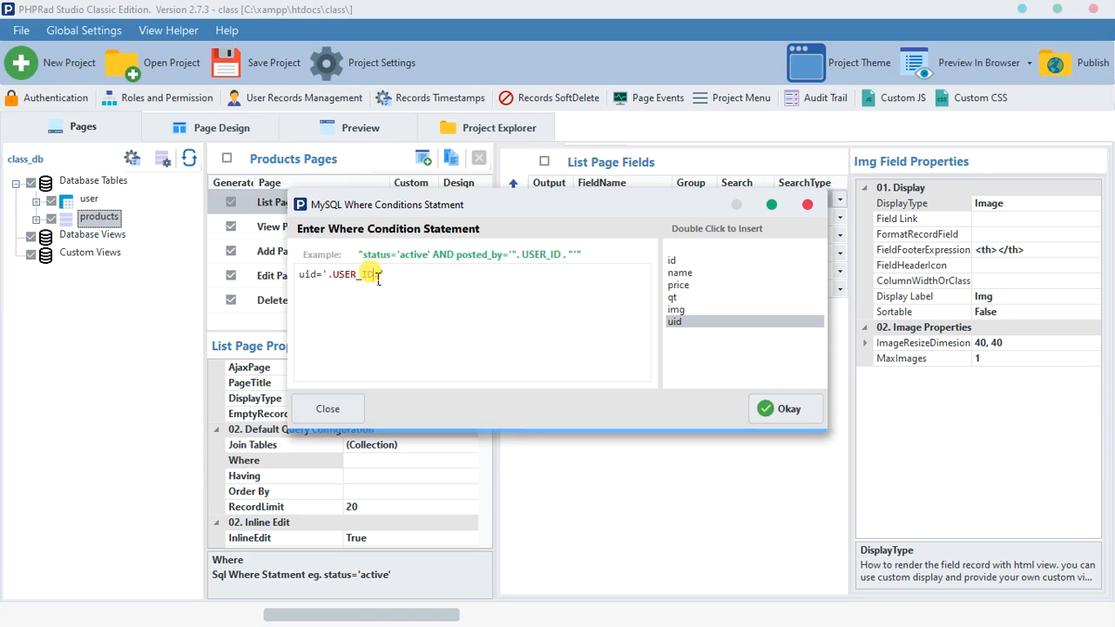
Step: Clear the entire statement from the Where condition of the products List Page
{"action": "left_click", "coordinate": [300, 275]}
{"action": "left_click_drag", "start_coordinate": [304, 281], "coordinate": [525, 264]}
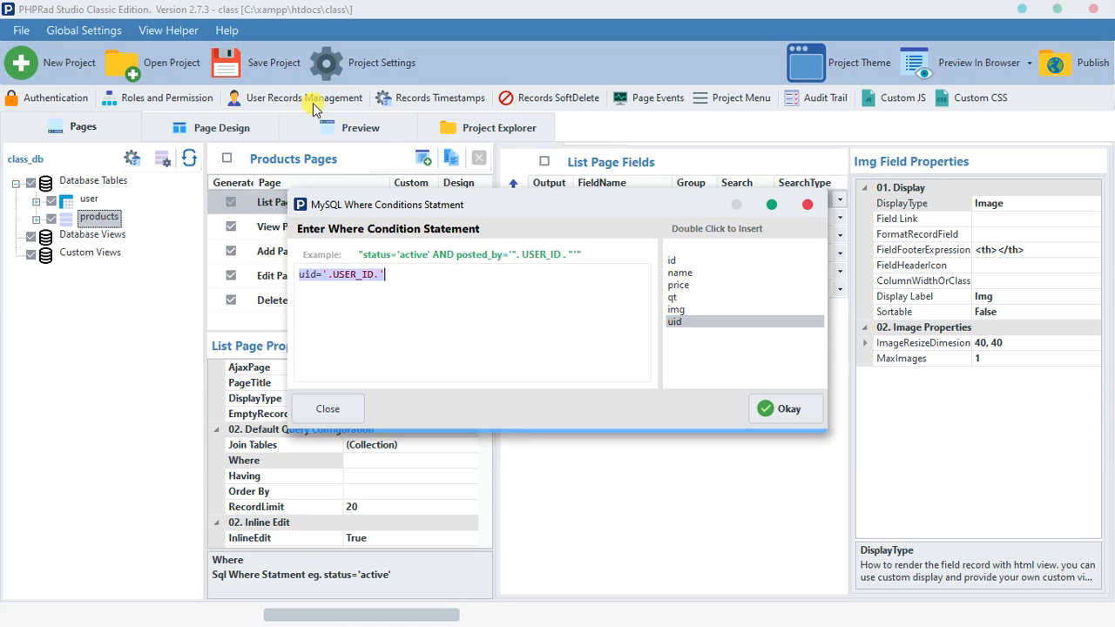
{"action": "key", "text": "BackSpace"}
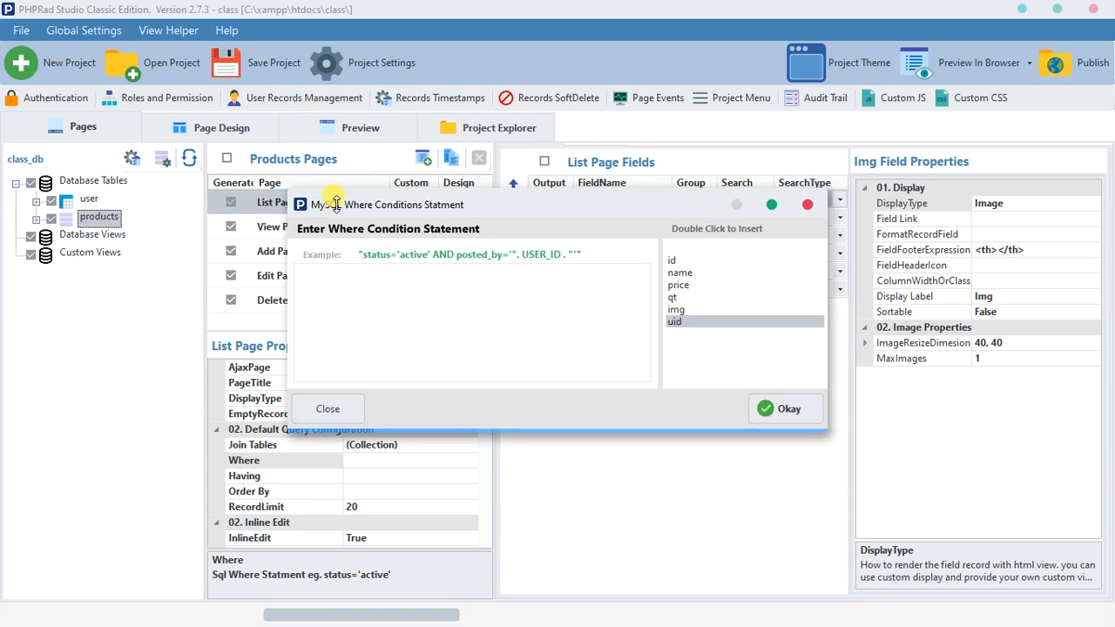
Step: Confirm the empty Where condition for the products List Page and show the project preview
{"action": "left_click", "coordinate": [768, 409]}
{"action": "left_click", "coordinate": [314, 129]}
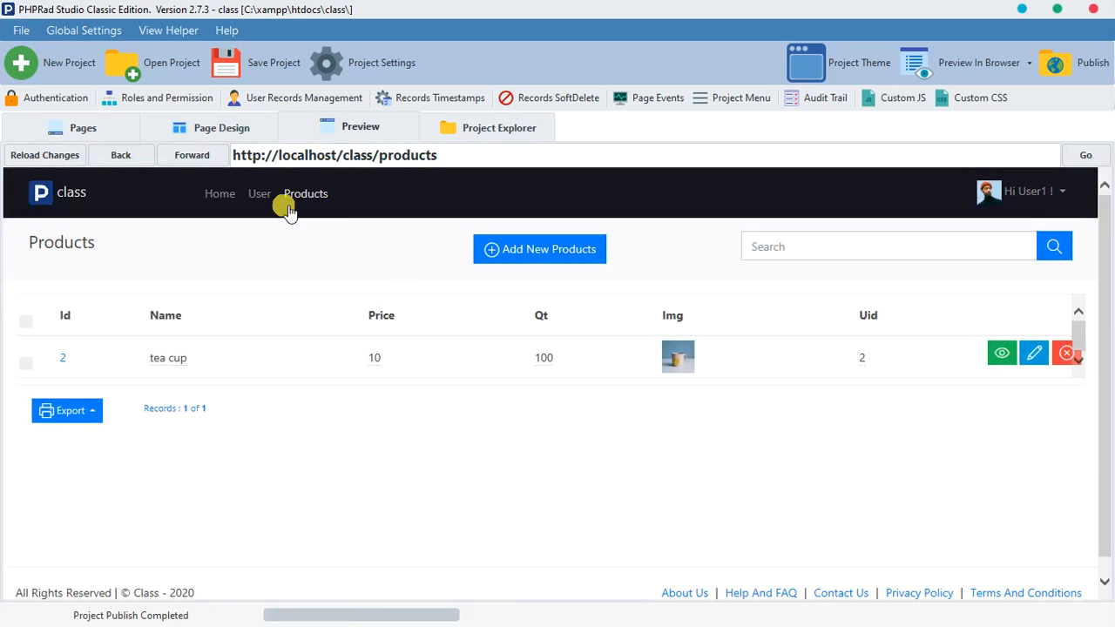
Step: Examine the Text code of the Header component on the Home page in the page design
{"action": "left_click", "coordinate": [222, 127]}
{"action": "left_click", "coordinate": [381, 288]}
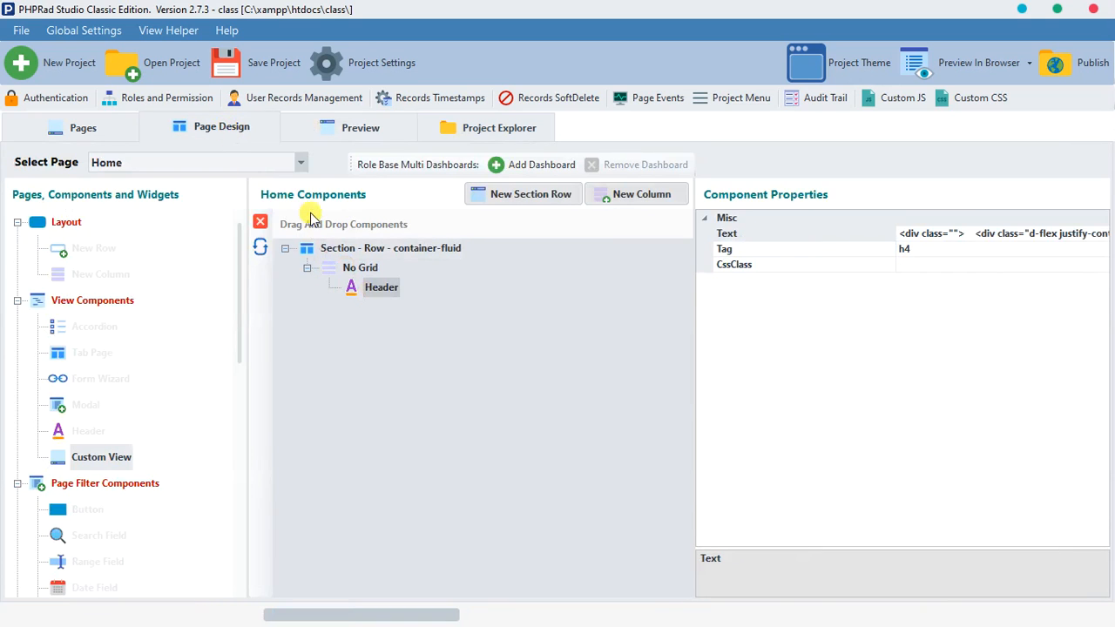
{"action": "left_click", "coordinate": [301, 163]}
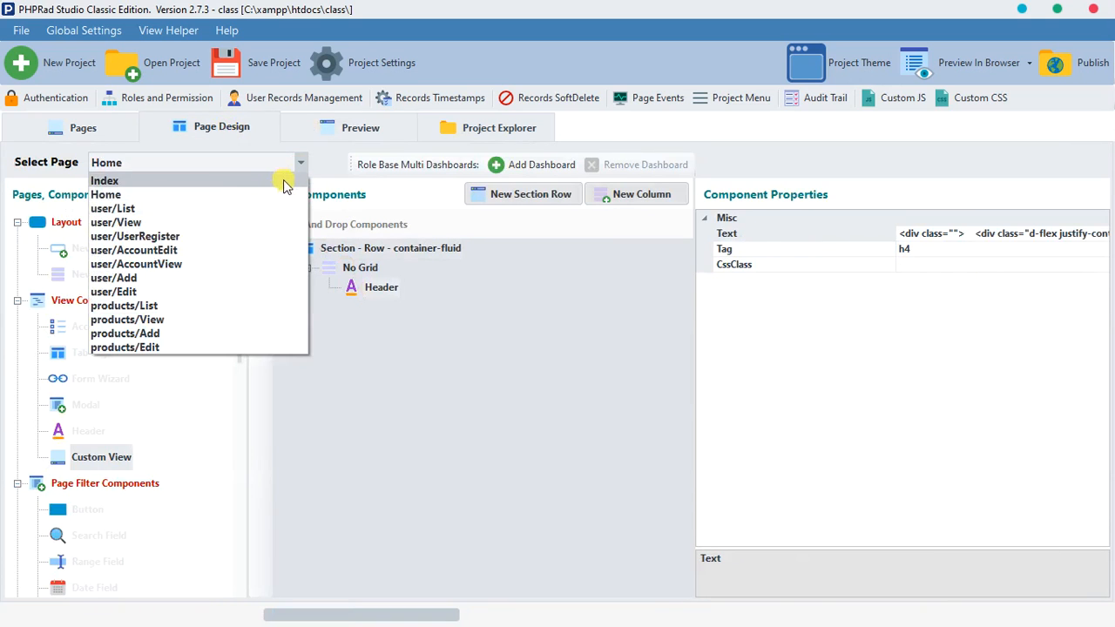
{"action": "left_click", "coordinate": [285, 193]}
{"action": "left_click", "coordinate": [362, 294]}
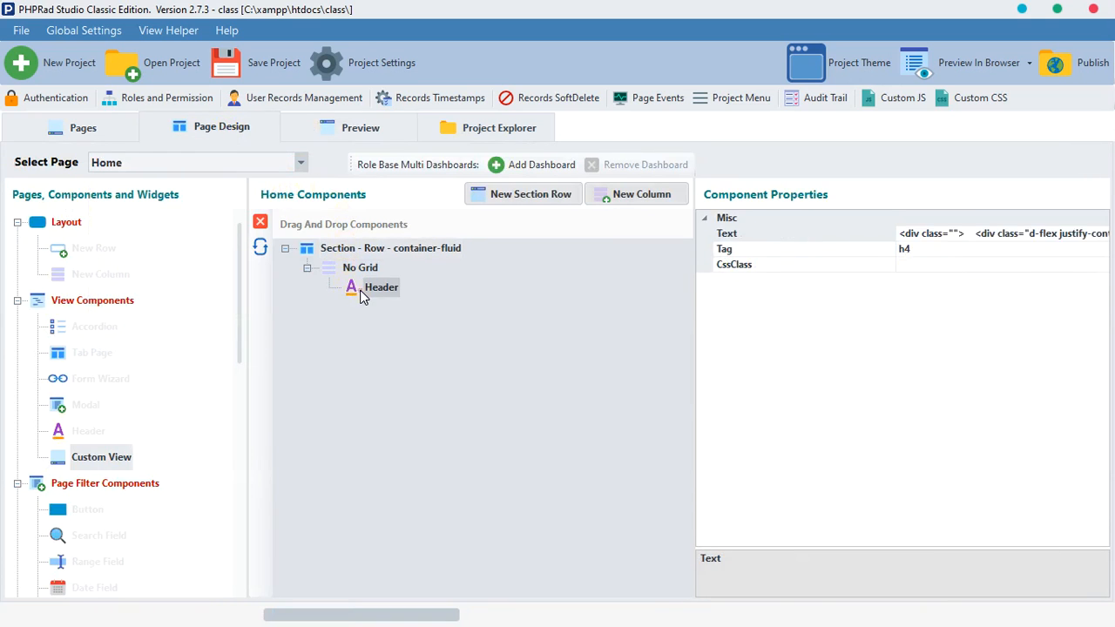
{"action": "double_click", "coordinate": [1100, 234]}
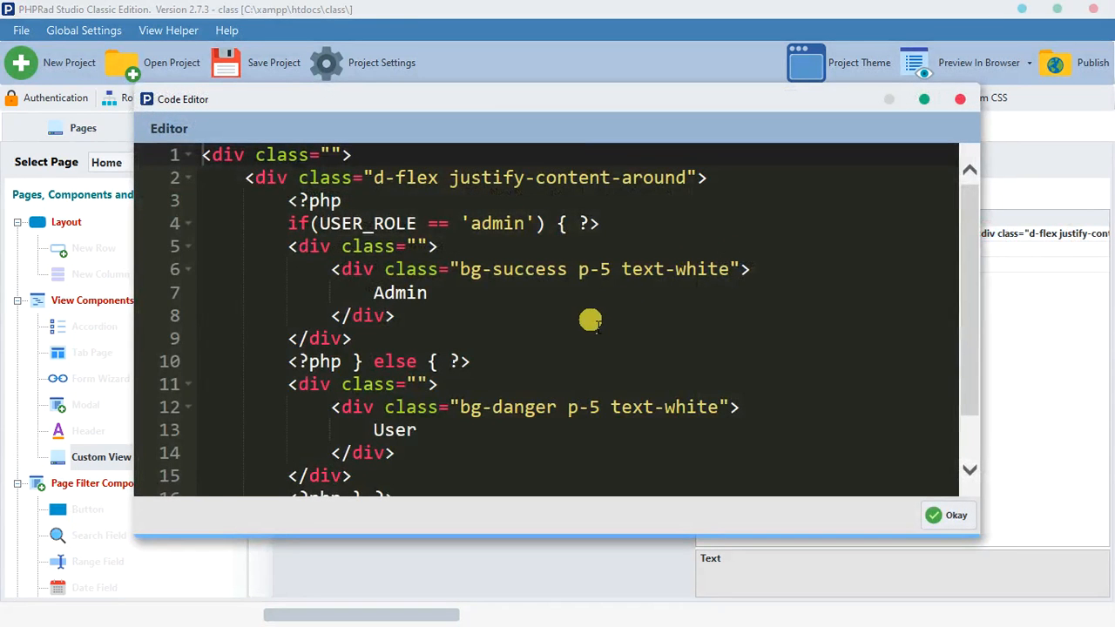
{"action": "scroll", "coordinate": [558, 314], "scroll_direction": "down", "scroll_amount": 1}
{"action": "scroll", "coordinate": [592, 331], "scroll_direction": "up", "scroll_amount": 1}
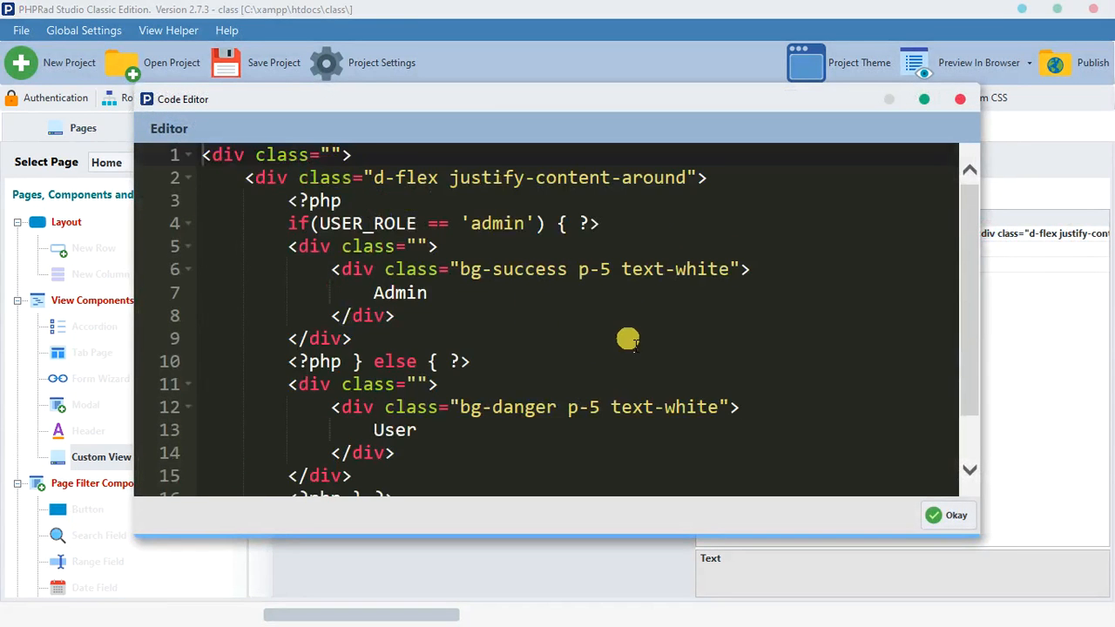
{"action": "left_click", "coordinate": [961, 99]}
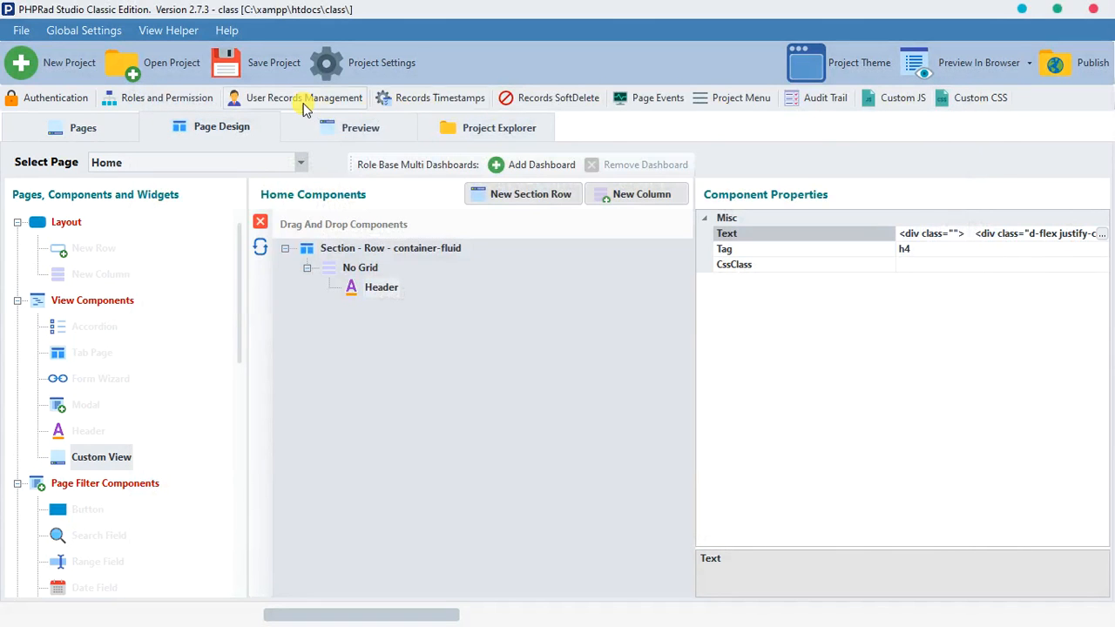
Step: Reopen the Header component's Text code and replace USER_ROLE with USER_ID in the if condition on line 4
{"action": "left_click", "coordinate": [1102, 235]}
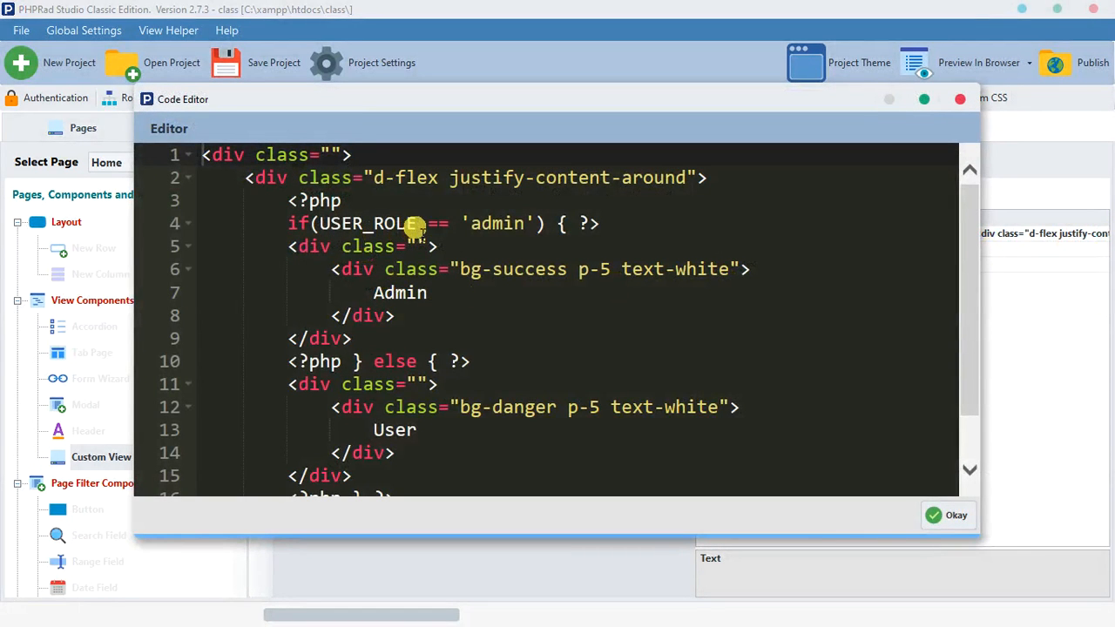
{"action": "left_click", "coordinate": [415, 223]}
{"action": "left_click_drag", "start_coordinate": [391, 224], "coordinate": [373, 221]}
{"action": "type", "text": "id"}
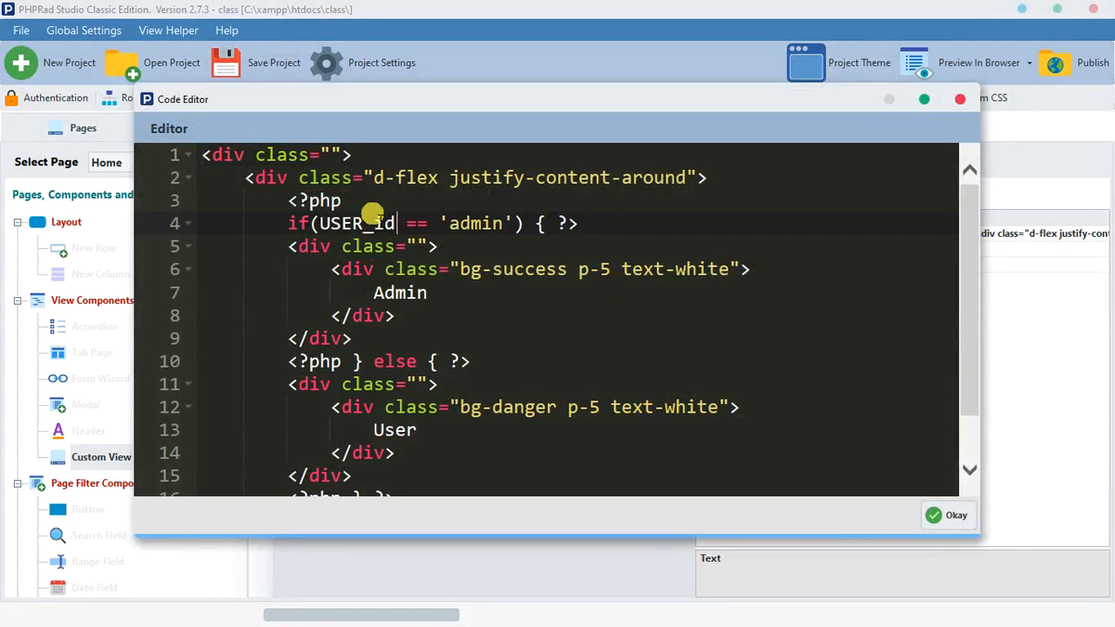
{"action": "key", "text": "BackSpace"}
{"action": "key", "text": "BackSpace"}
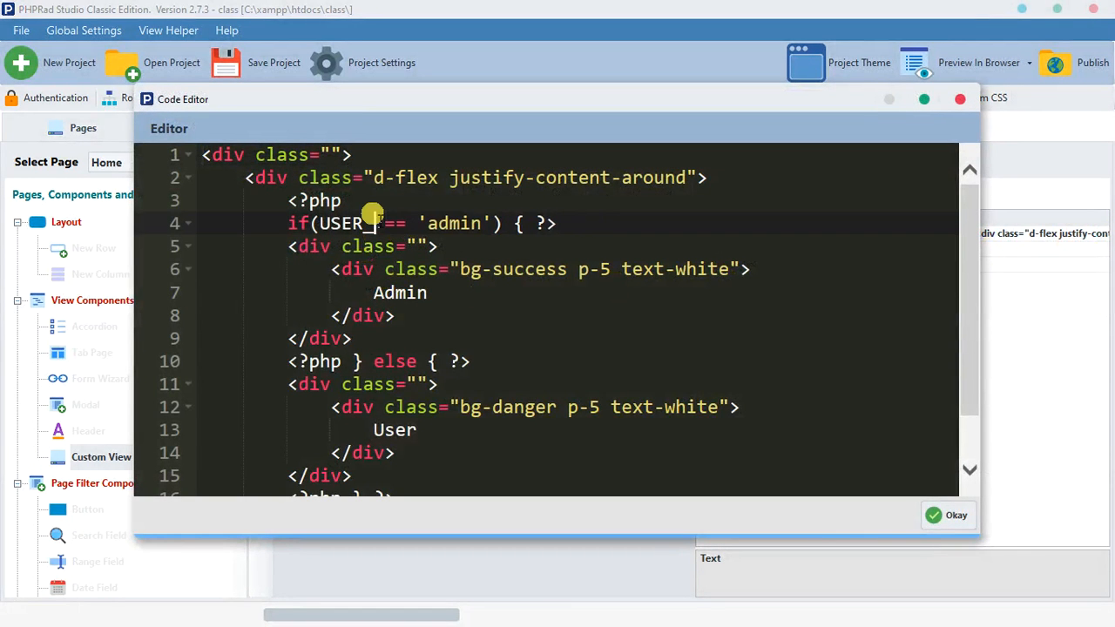
{"action": "type", "text": "ID"}
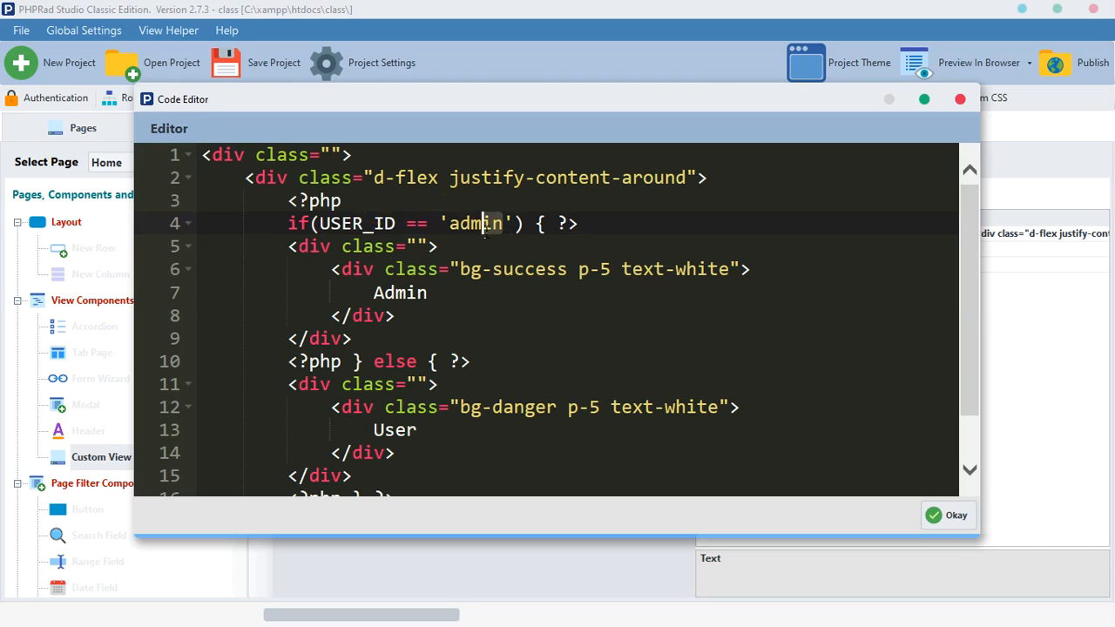
Step: Replace 'admin' with $data['uid'] as the value compared in the if condition on line 4
{"action": "left_click", "coordinate": [452, 223]}
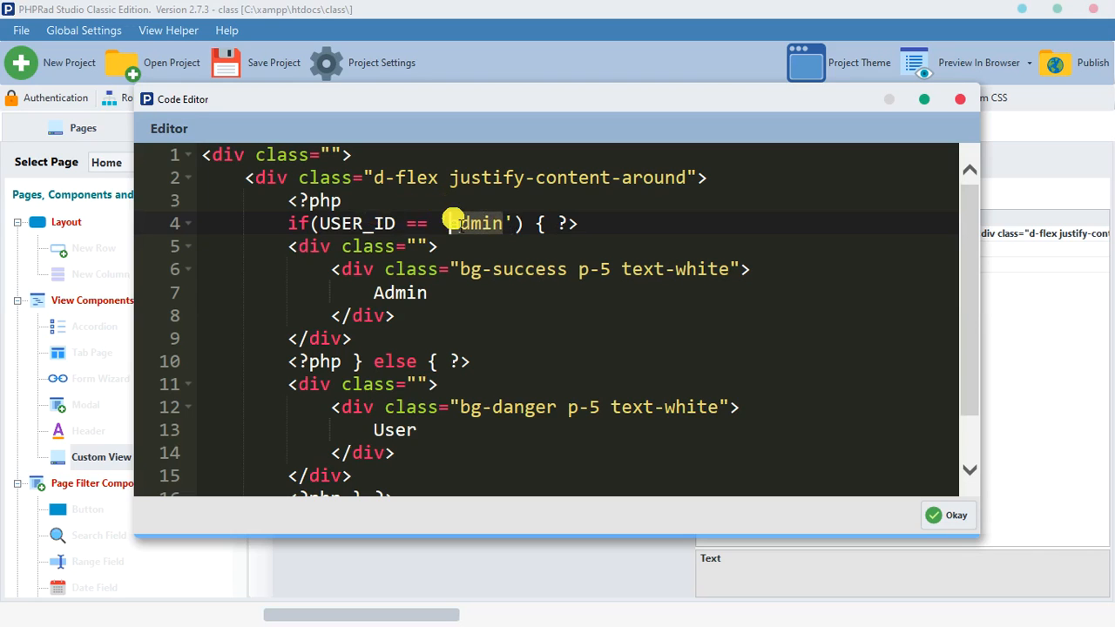
{"action": "key", "text": "BackSpace"}
{"action": "key", "text": "BackSpace"}
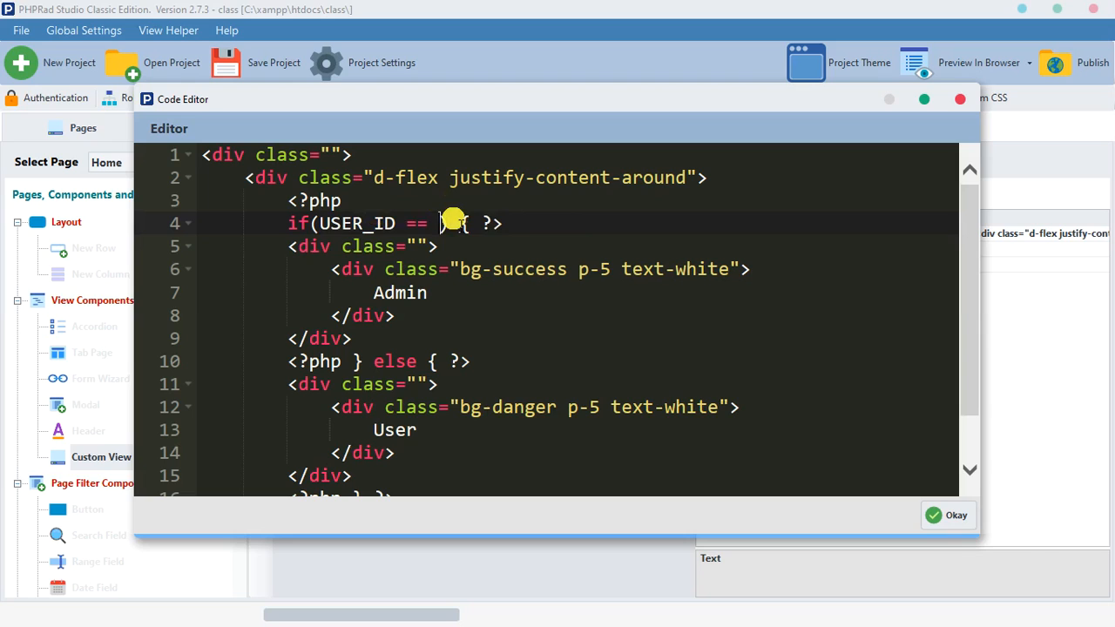
{"action": "type", "text": "$data["}
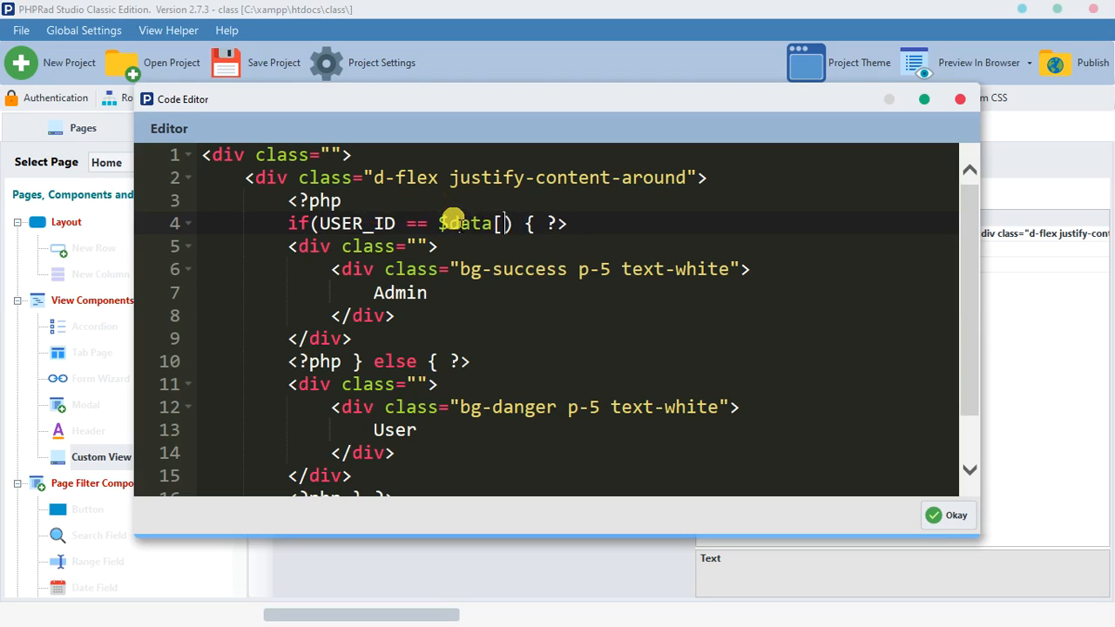
{"action": "type", "text": "'u"}
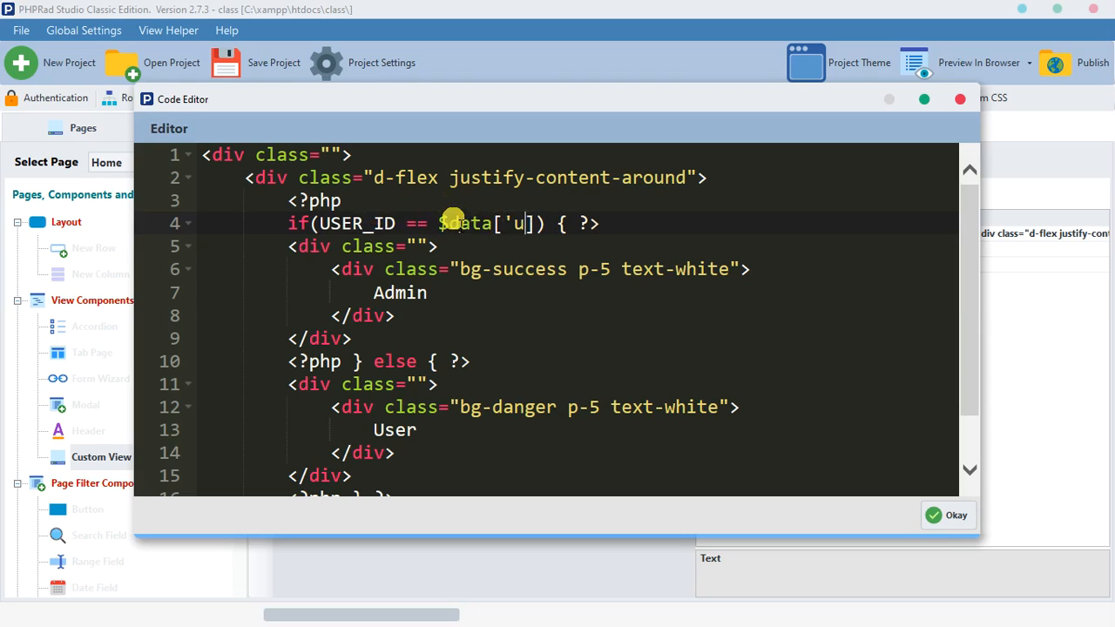
{"action": "type", "text": "id'"}
{"action": "key", "text": "Left"}
{"action": "type", "text": "d"}
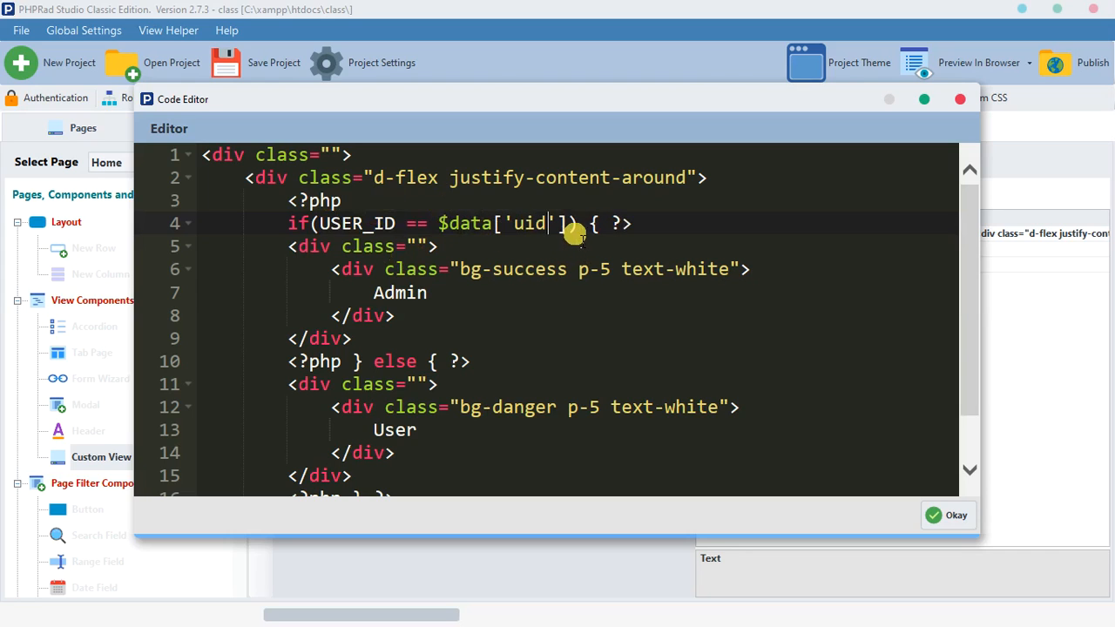
Step: Undo all edits to the if condition on line 4 of the Header code
{"action": "left_click", "coordinate": [574, 230]}
{"action": "key", "text": "ctrl+z"}
{"action": "key", "text": "ctrl+z"}
{"action": "key", "text": "ctrl+z"}
{"action": "key", "text": "ctrl+z"}
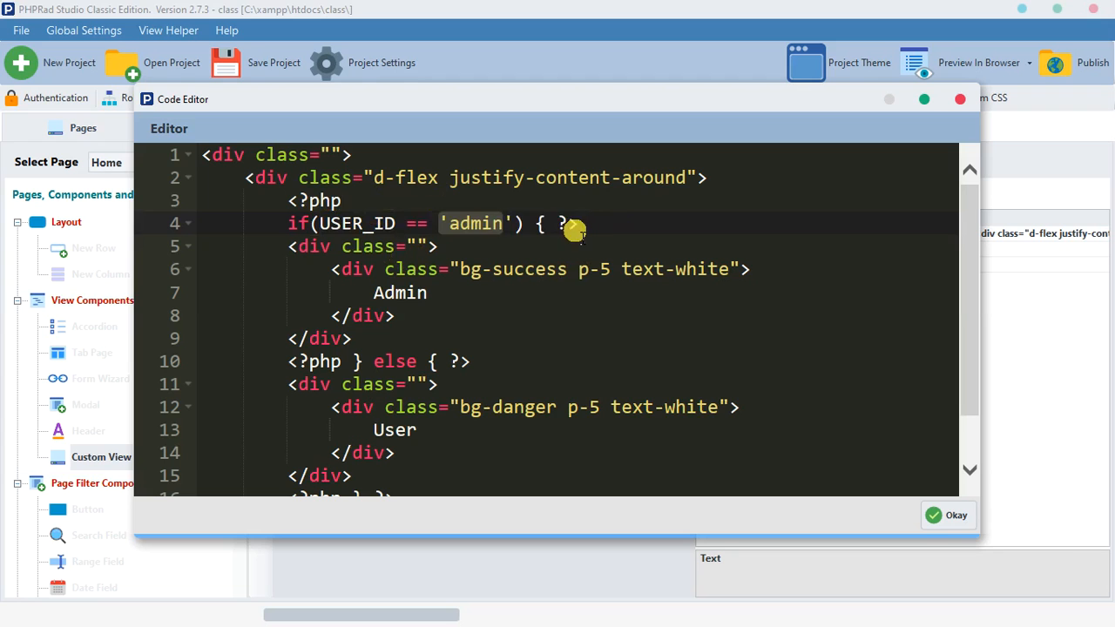
{"action": "key", "text": "ctrl+z"}
{"action": "key", "text": "ctrl+z"}
{"action": "key", "text": "ctrl+z"}
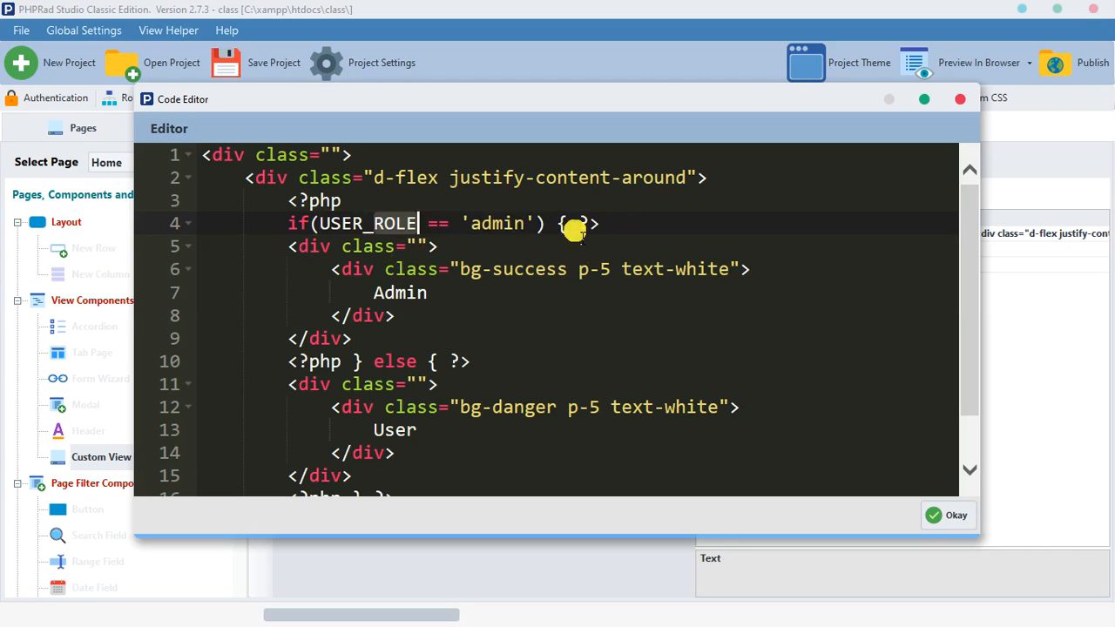